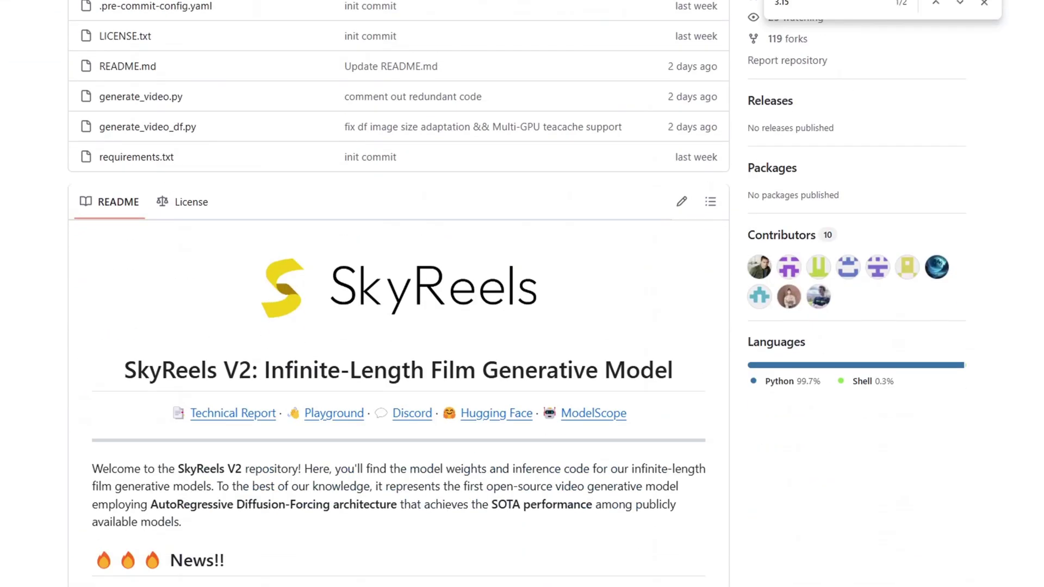
- Review the SkyReels V2 README introduction and news, highlighting "Diffusion-Forcing" and "Infinite-Length Film"
scroll(39, 384, "down", 1)
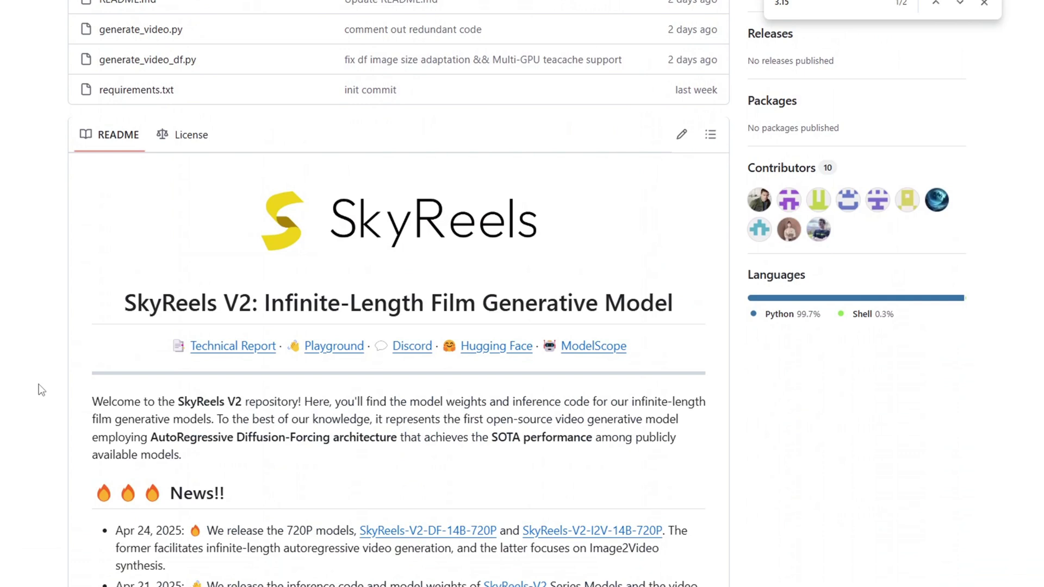
scroll(38, 384, "down", 1)
scroll(40, 389, "down", 1)
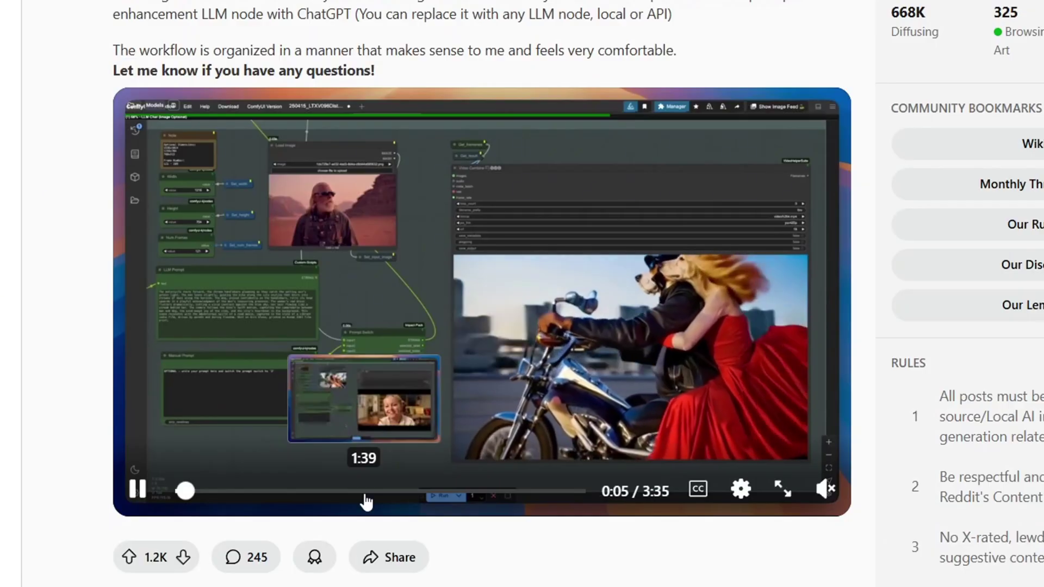
left_click(366, 494)
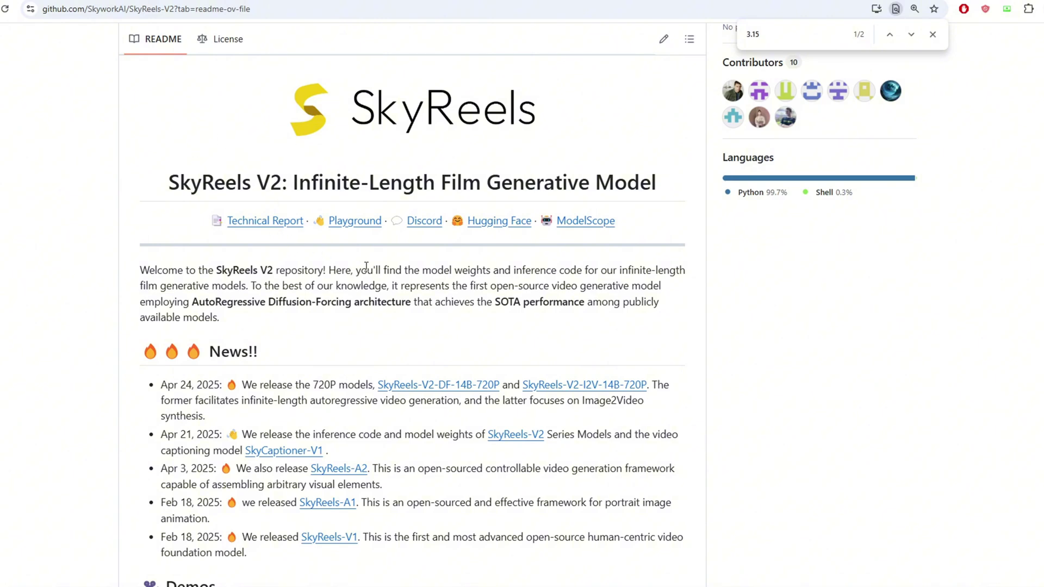
left_click_drag(266, 303, 352, 302)
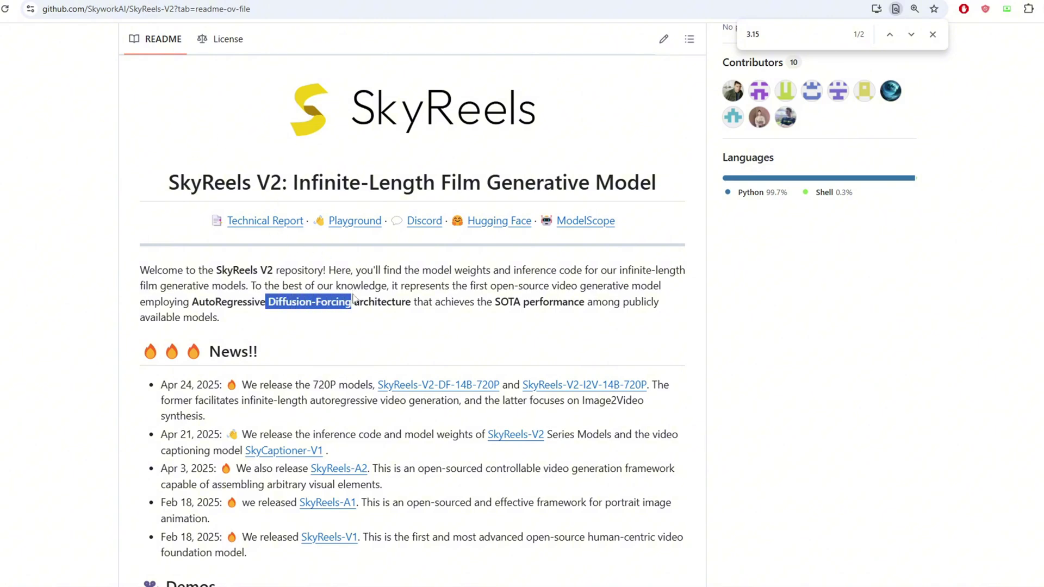
left_click_drag(298, 185, 480, 185)
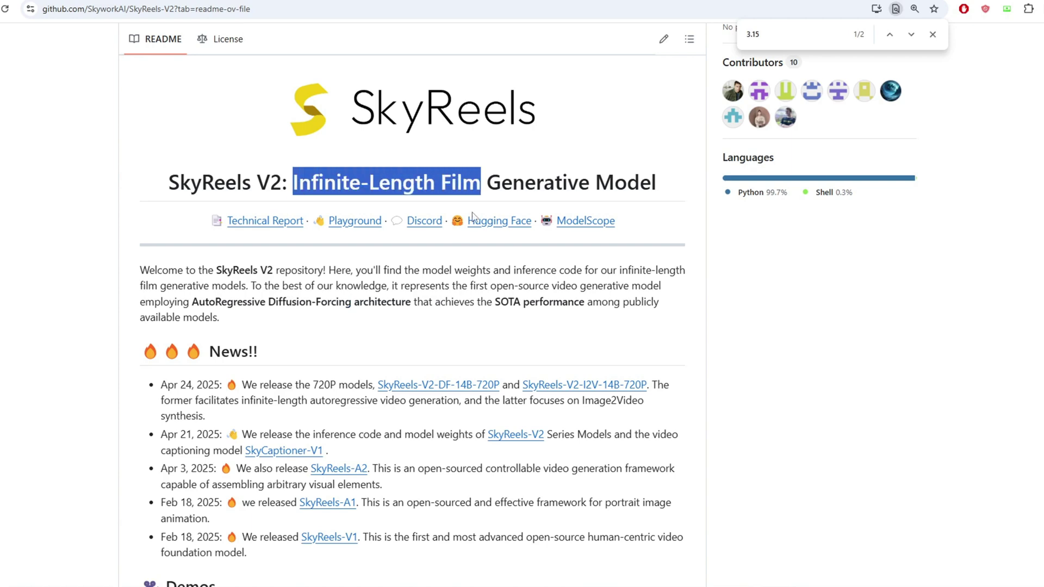
left_click(95, 317)
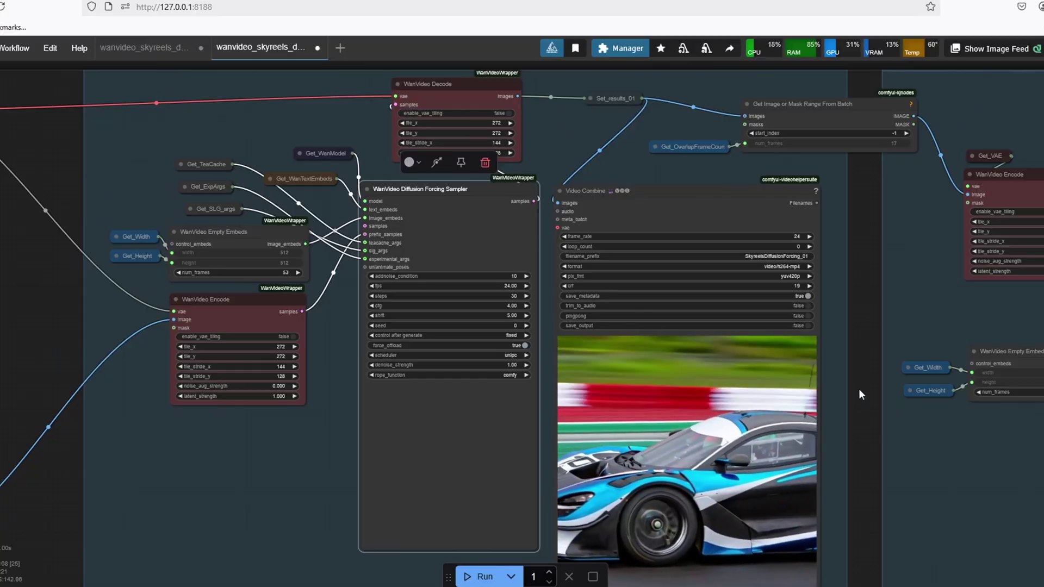
- Switch to ComfyUI and trace how the first sampler's frames pass through Get Image or Mask Range From Batch into Sampler 2's WanVideo Encode
left_click_drag(859, 390, 797, 352)
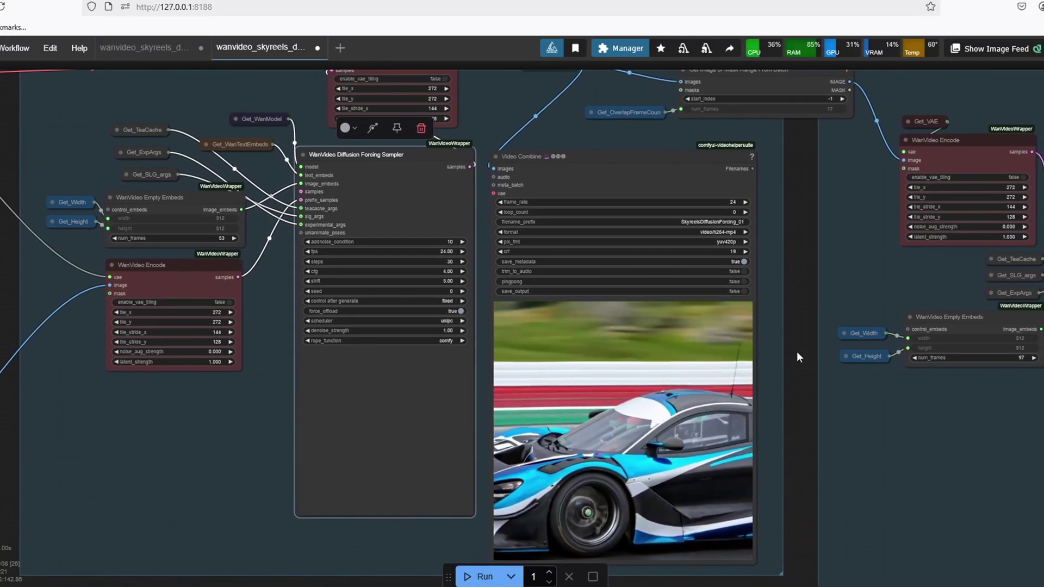
left_click(571, 175)
left_click_drag(781, 204, 649, 281)
left_click(583, 159)
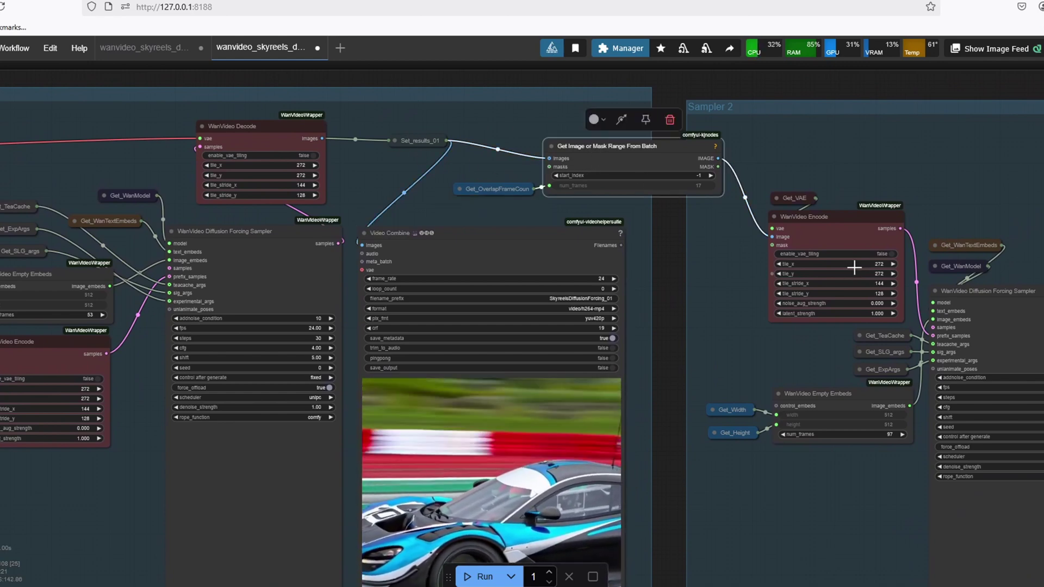
left_click(870, 239)
left_click_drag(664, 408, 244, 290)
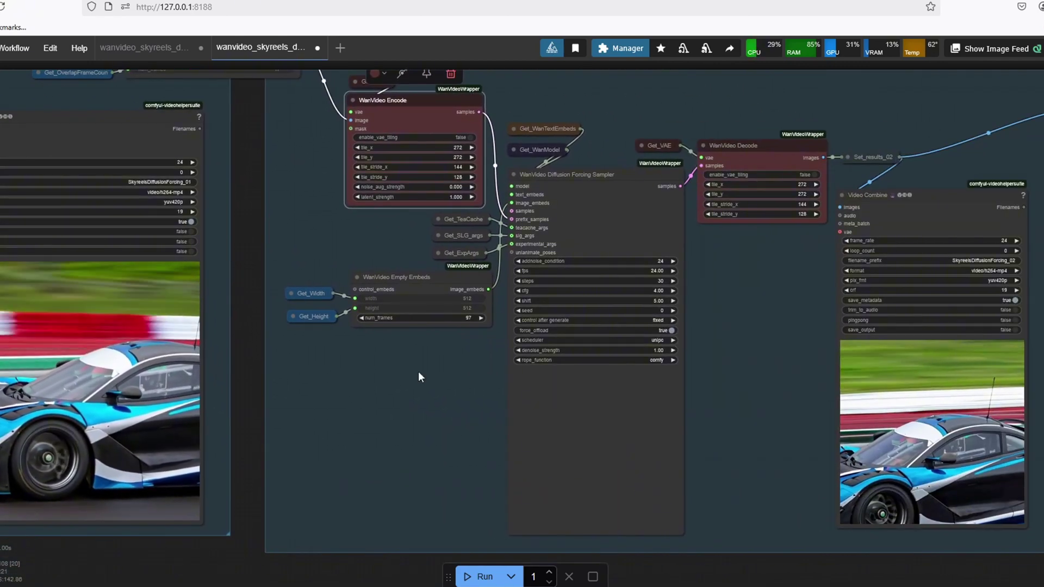
- Examine the Sampler 2 group's nodes and how its output continues into the Sampler 3 group
scroll(650, 479, "down", 2)
left_click_drag(764, 553, 581, 536)
scroll(656, 559, "down", 1)
scroll(600, 531, "down", 1)
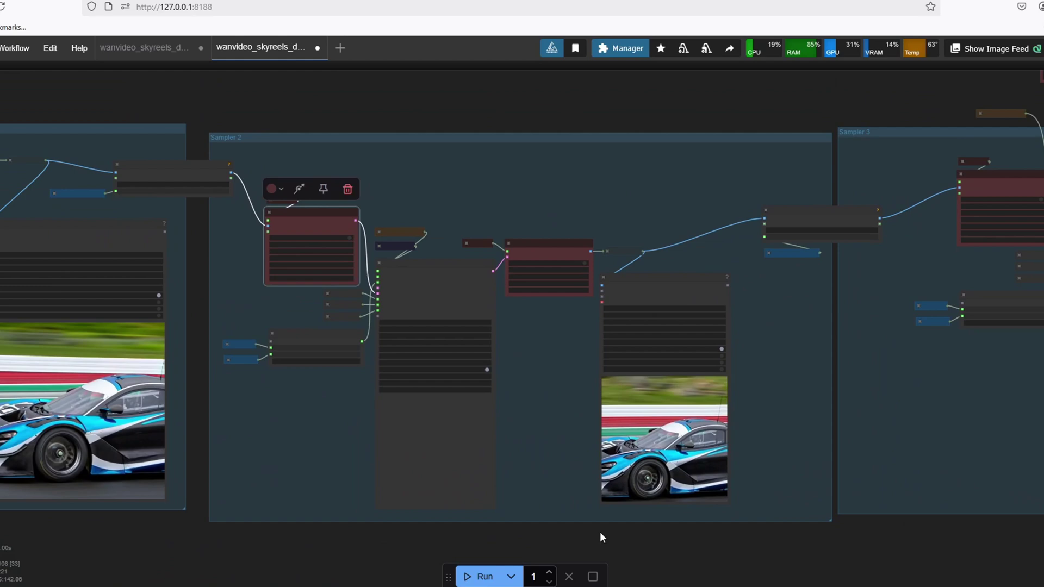
left_click_drag(721, 543, 413, 534)
left_click_drag(777, 553, 457, 542)
scroll(562, 533, "down", 1)
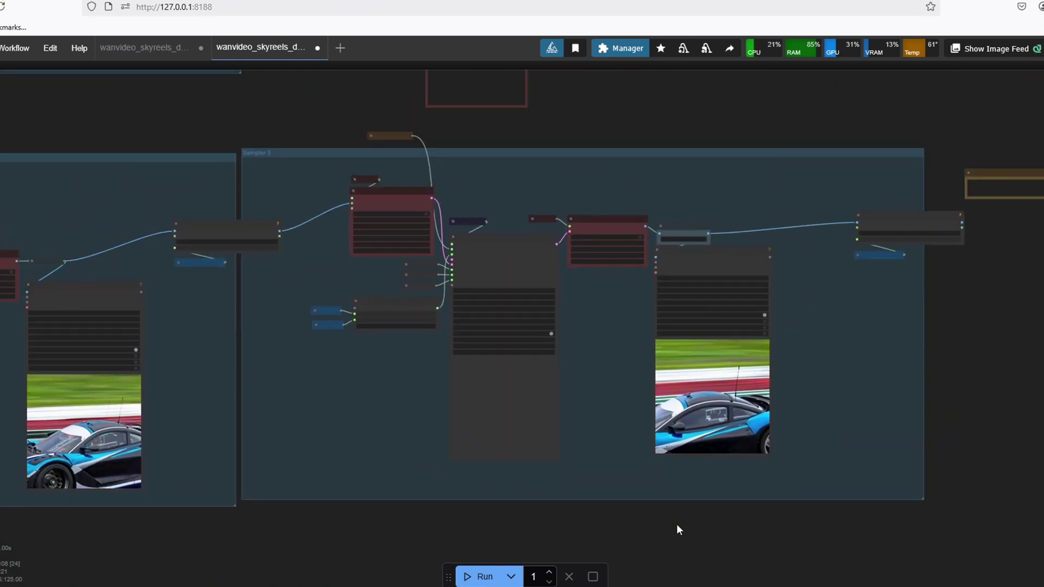
- Select all nodes in the Sampler 3 group and inspect its Diffusion Forcing Sampler and Video Combine nodes
left_click_drag(269, 123, 981, 509)
scroll(817, 481, "up", 2)
scroll(794, 492, "up", 1)
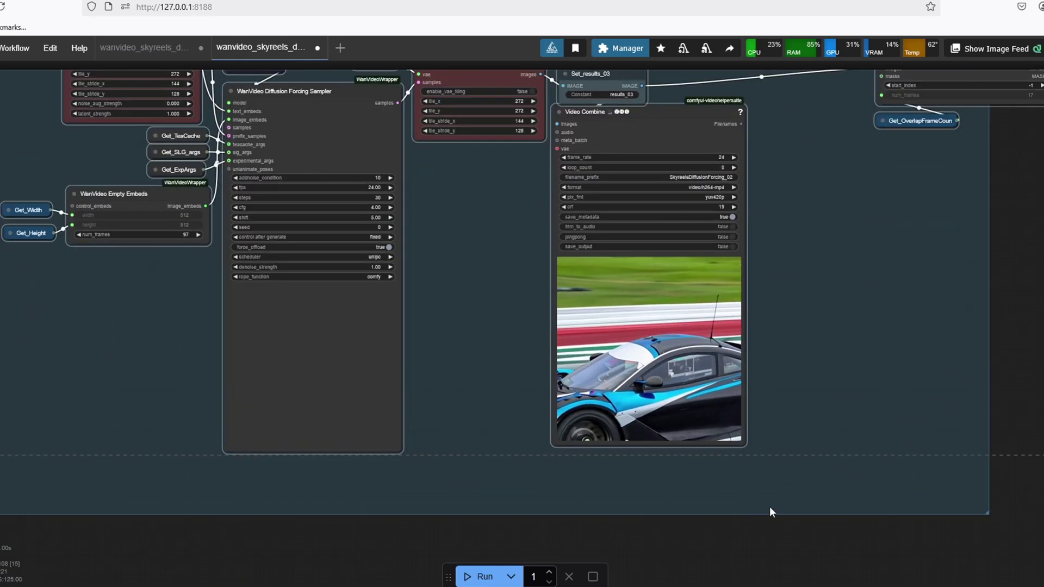
scroll(769, 503, "down", 3)
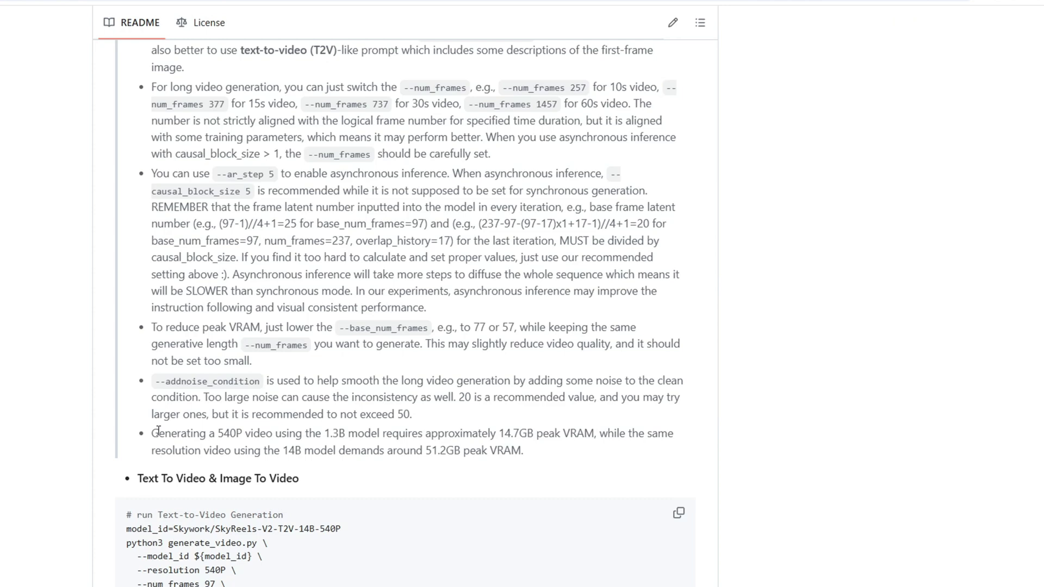
- Switch to the SkyReels V2 README and highlight the peak VRAM requirements for generating 540P video with the 1.3B and 14B models
left_click_drag(151, 433, 601, 427)
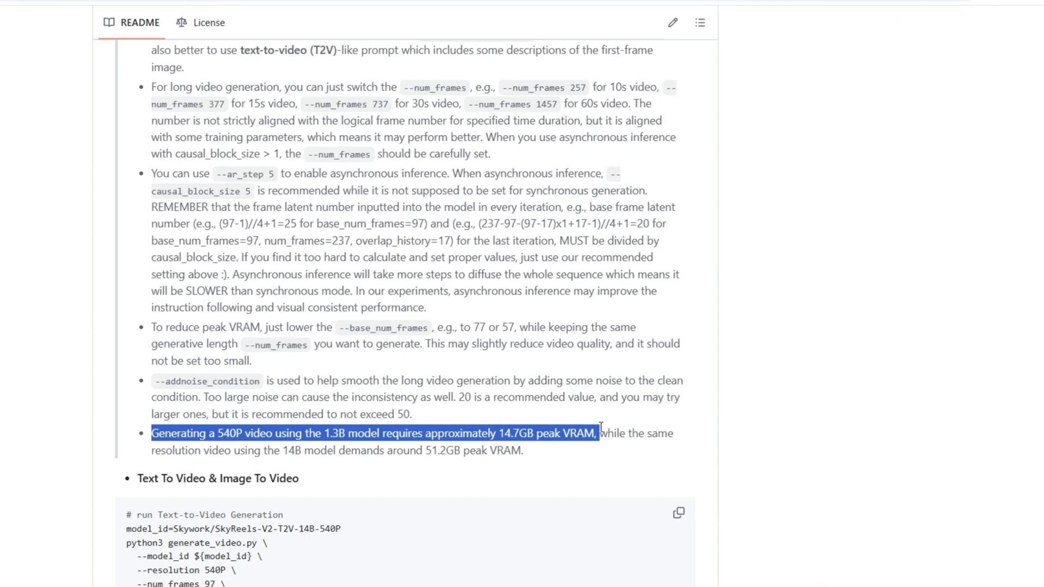
left_click_drag(285, 454, 463, 452)
left_click(425, 453)
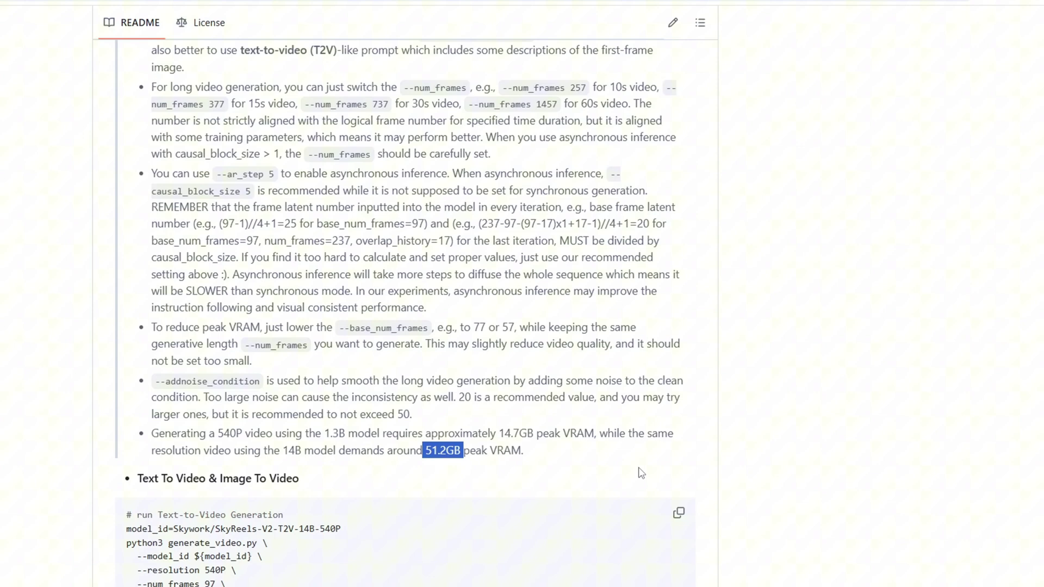
scroll(642, 473, "down", 10)
left_click_drag(152, 306, 548, 334)
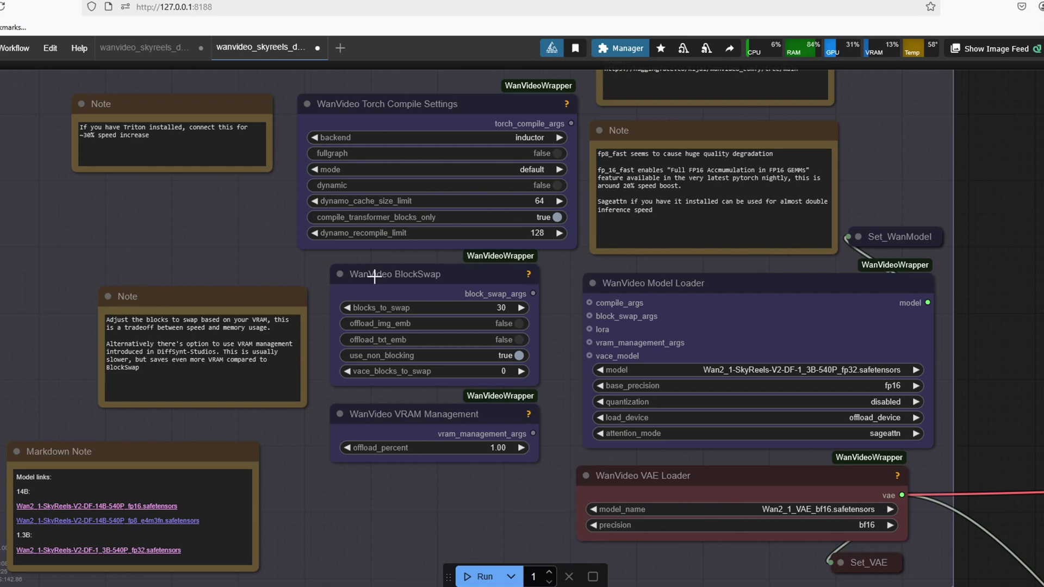
- In ComfyUI, connect the WanVideo BlockSwap node to the Model Loader's block_swap_args input and check its blocks_to_swap value
left_click(374, 275)
left_click_drag(485, 271, 474, 271)
left_click_drag(523, 293, 589, 316)
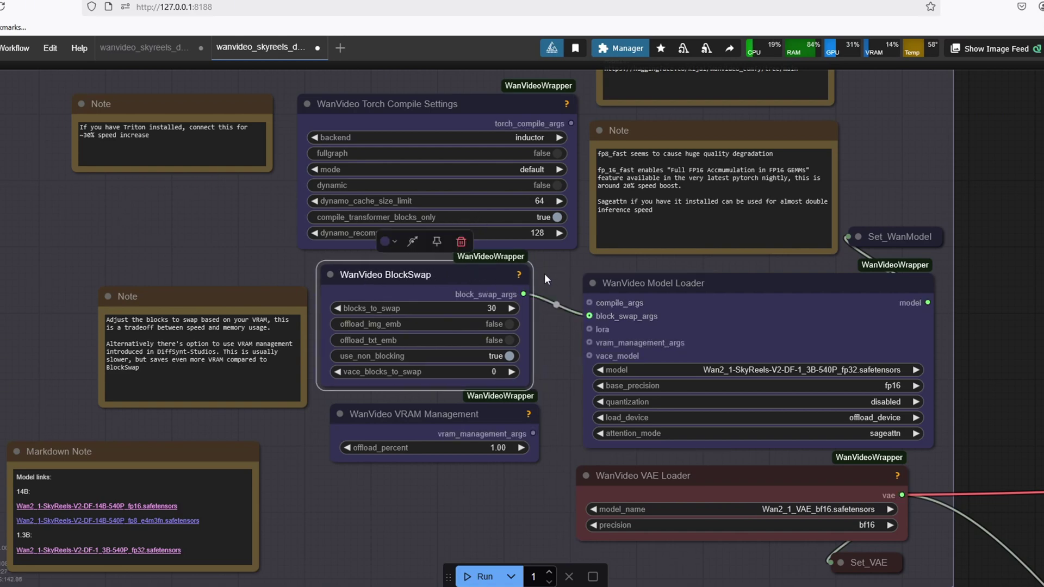
left_click(485, 306)
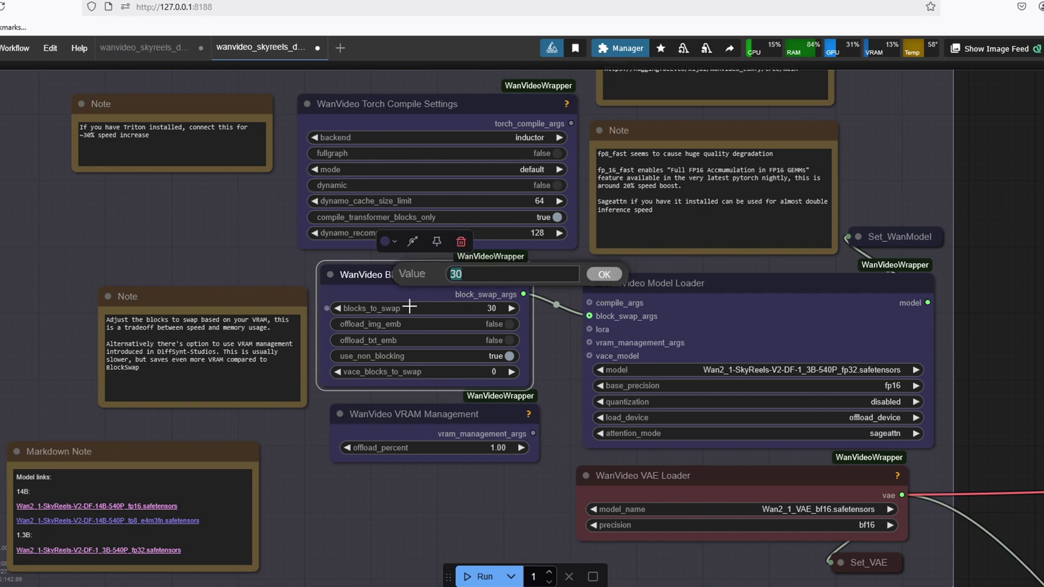
left_click(569, 305)
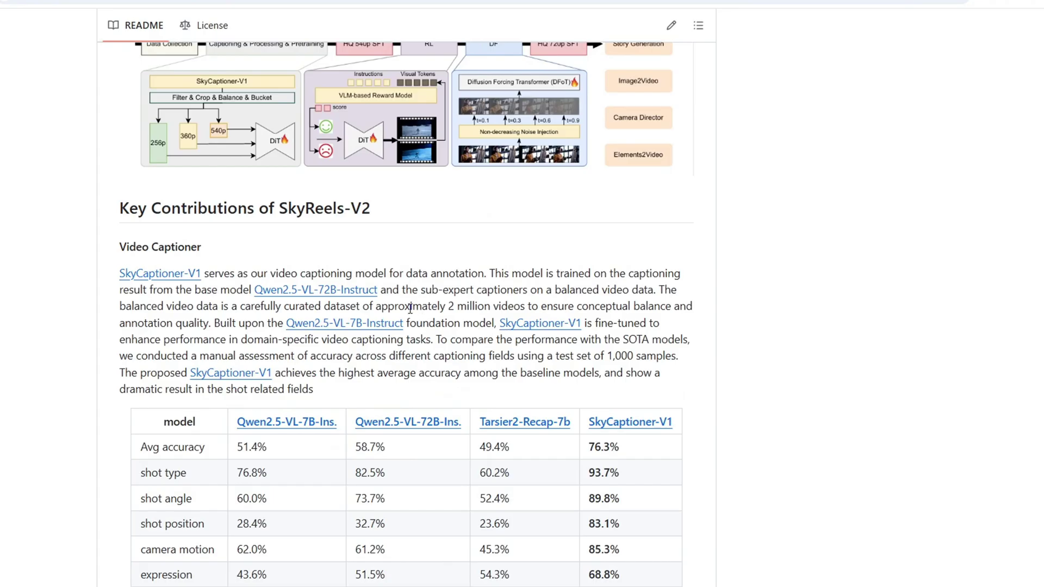
- In the README's Video Captioner section, highlight "approximately 2 million videos", "SkyCaptioner-V1" and "domain-specific video captioning tasks"
left_click_drag(375, 306, 525, 306)
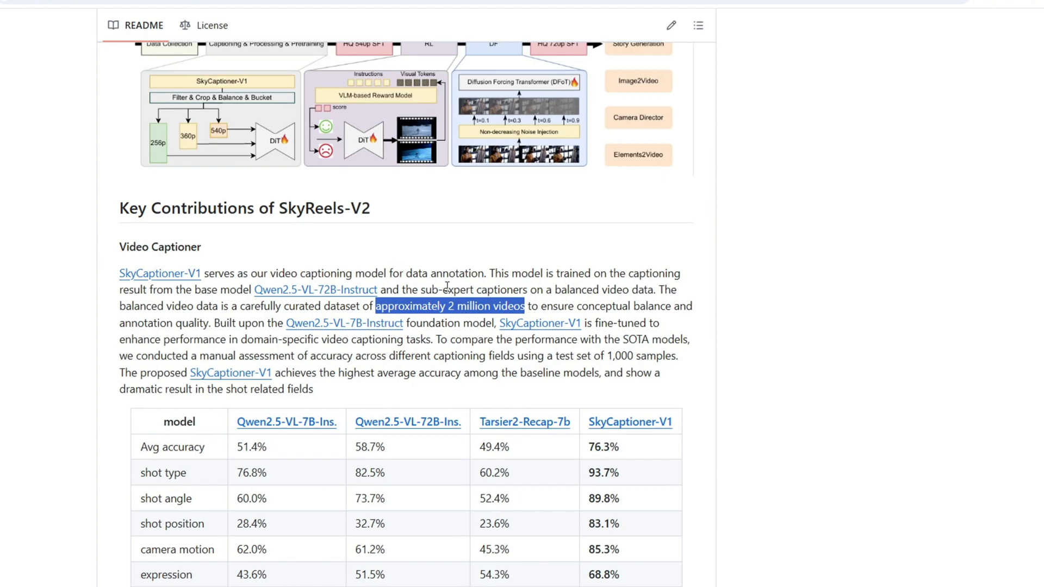
left_click_drag(497, 323, 586, 327)
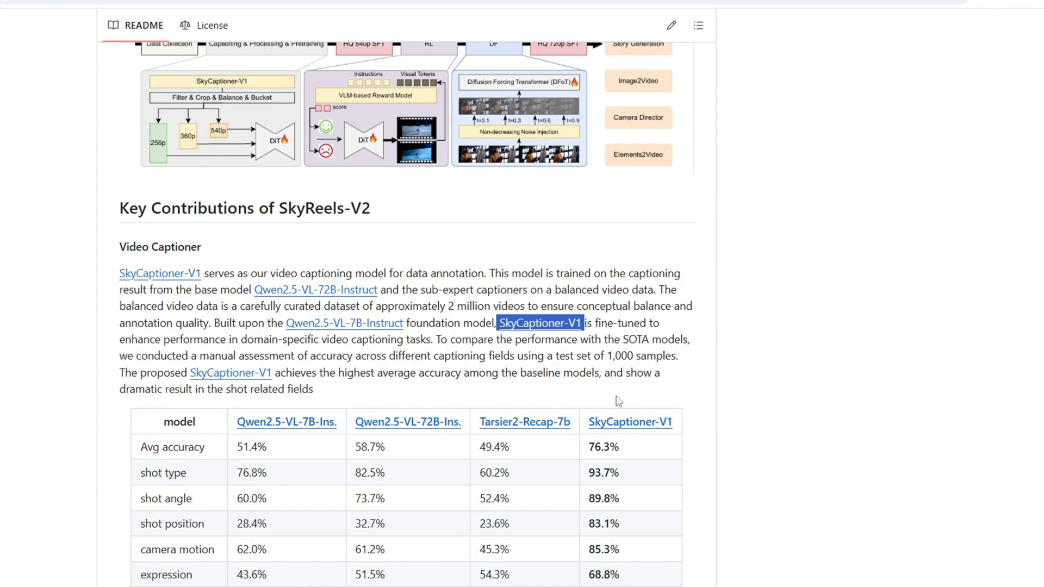
left_click_drag(241, 339, 430, 341)
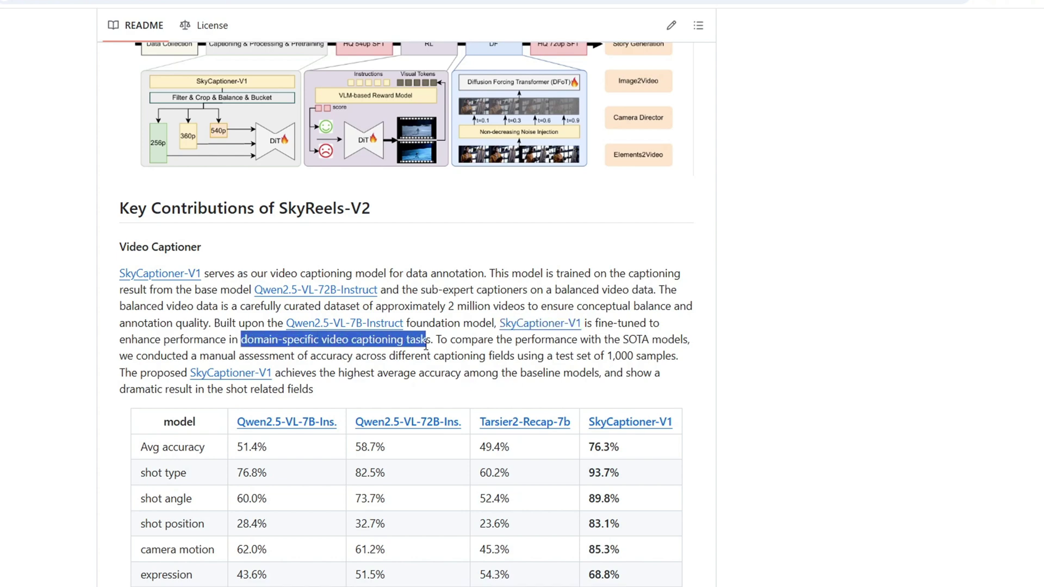
- Review the captioning accuracy table, highlighting the shot type and shot position rows
scroll(145, 289, "down", 3)
left_click_drag(141, 283, 207, 289)
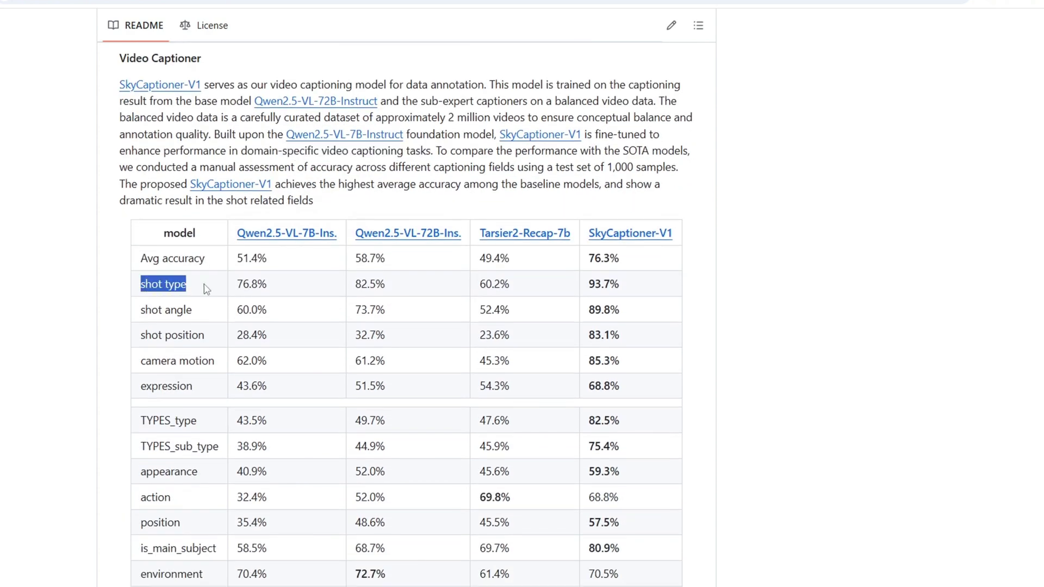
left_click_drag(141, 310, 225, 342)
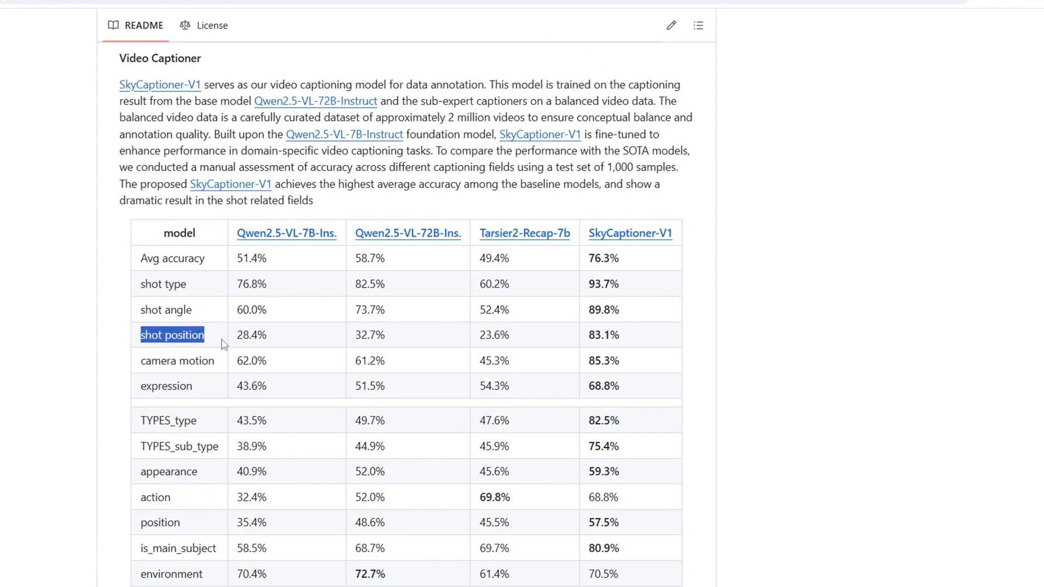
scroll(219, 381, "down", 3)
scroll(222, 383, "up", 2)
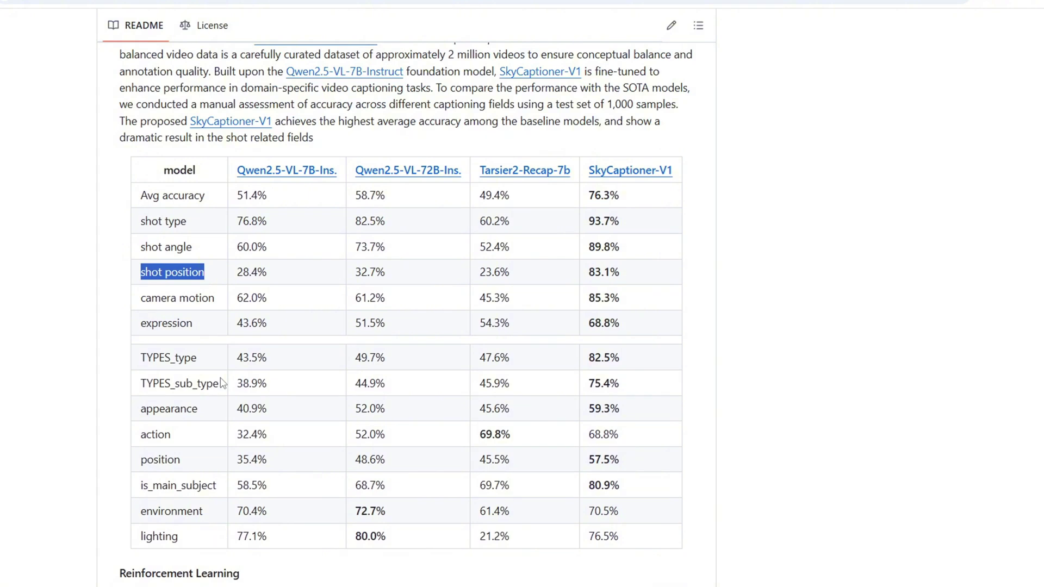
- Read the Reinforcement Learning and Diffusion Forcing sections, highlighting their headings and the sentence about focusing on motion quality
scroll(221, 383, "down", 7)
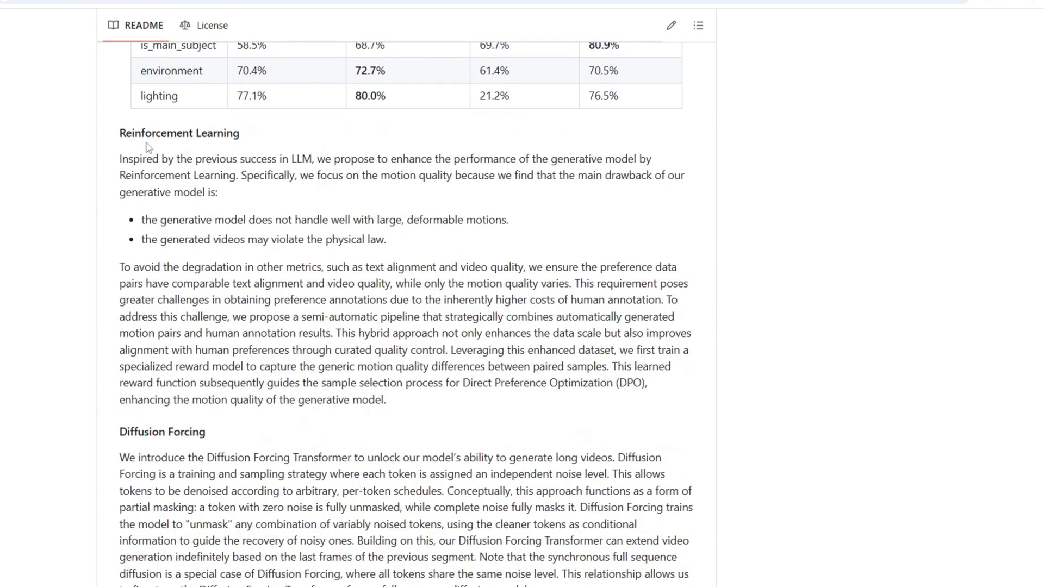
left_click_drag(118, 134, 243, 133)
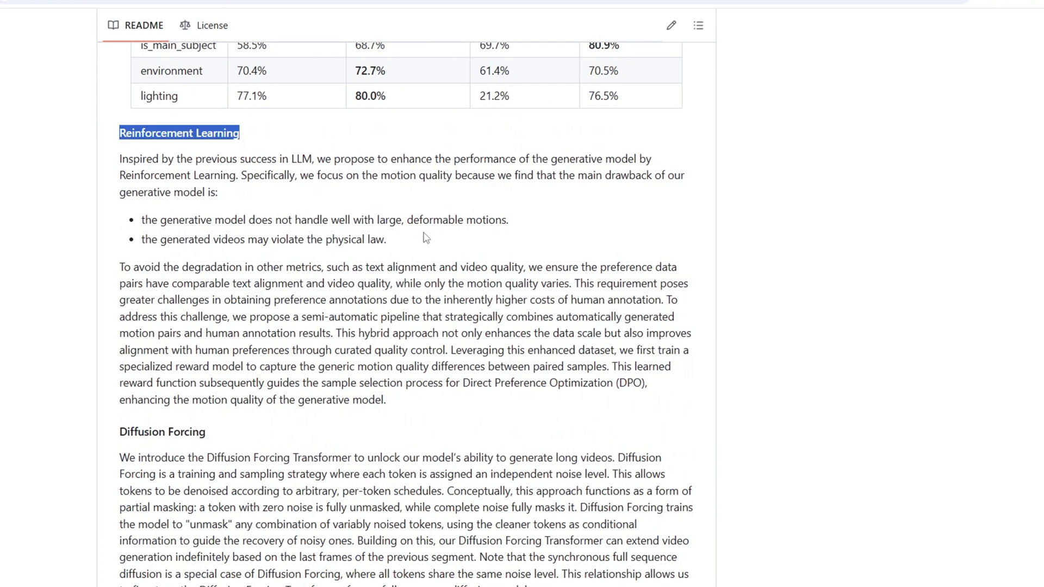
left_click_drag(241, 175, 452, 175)
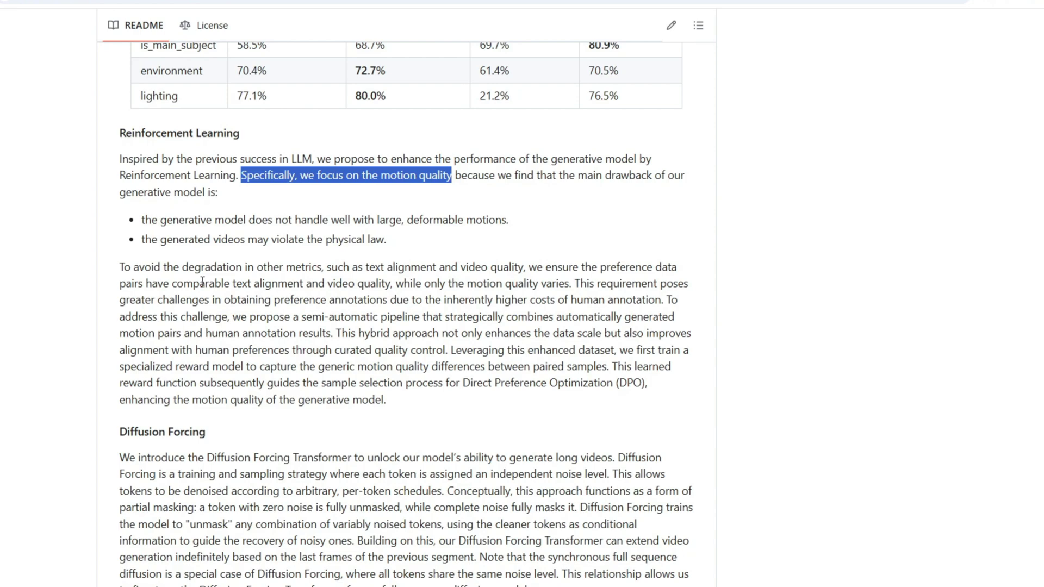
scroll(221, 277, "down", 3)
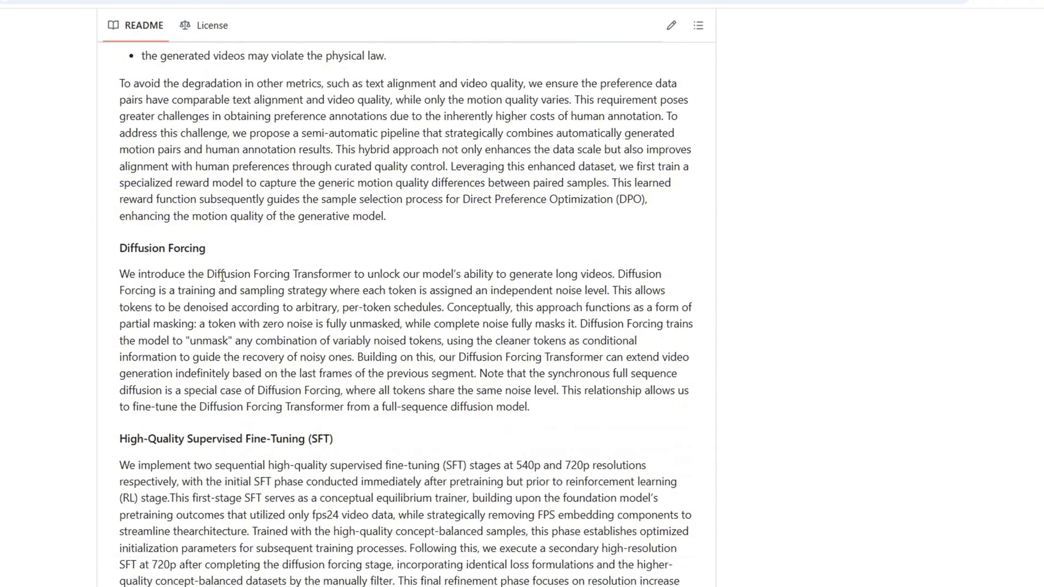
left_click_drag(120, 245, 252, 260)
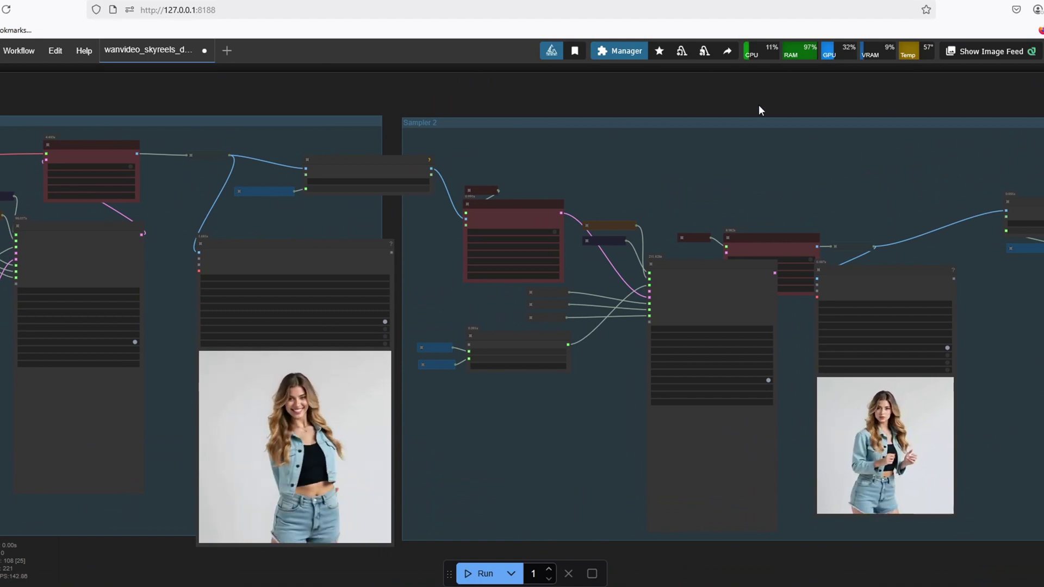
- Switch to the ComfyUI workflow and examine the chained sampler groups with the video previews of the woman in the denim jacket
left_click_drag(759, 106, 402, 124)
left_click_drag(684, 111, 489, 95)
left_click_drag(625, 91, 333, 87)
scroll(833, 392, "up", 6)
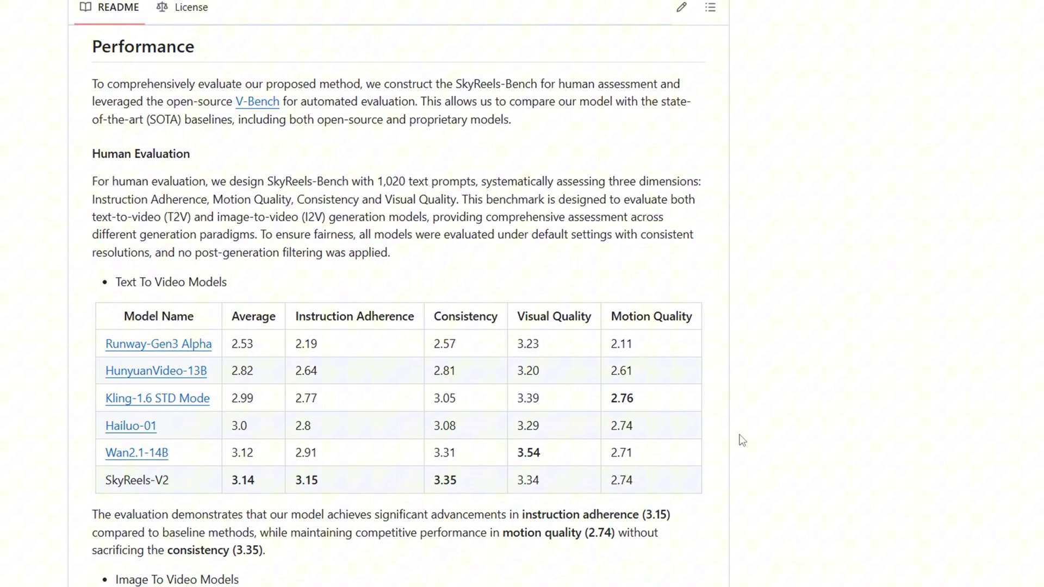
- Compare SkyReels-V2 with Wan2.1-14B and Kling-1.6 STD Mode in the README's Text To Video table, and view the Image To Video table
left_click_drag(190, 458, 106, 452)
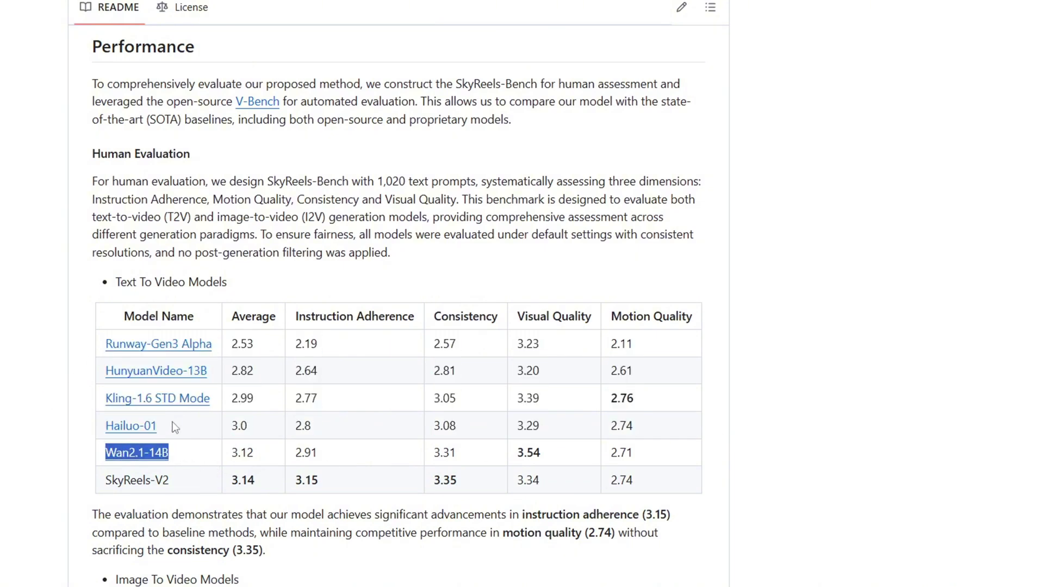
left_click_drag(214, 397, 97, 401)
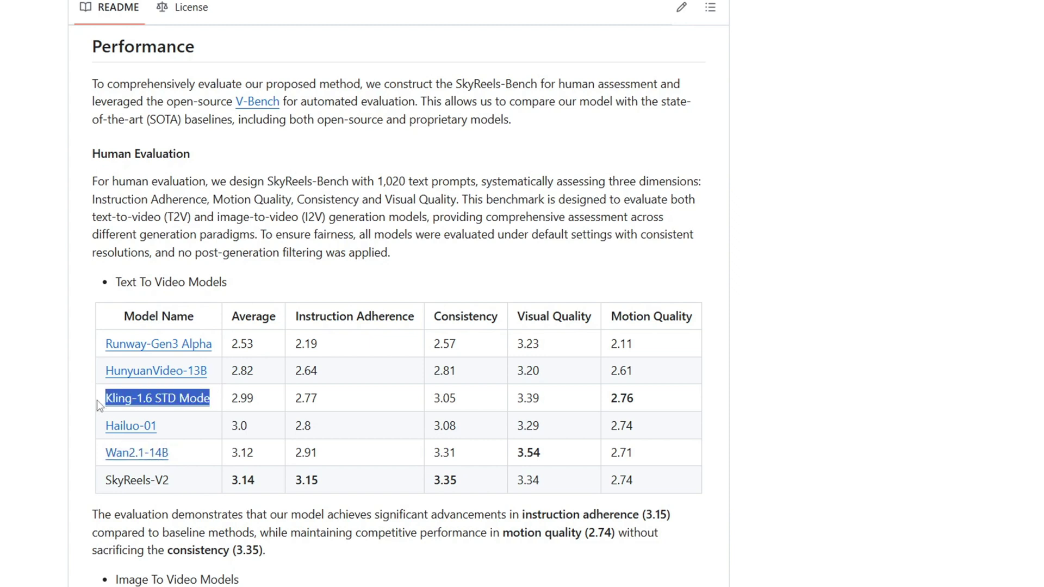
left_click(15, 392)
scroll(264, 415, "down", 1)
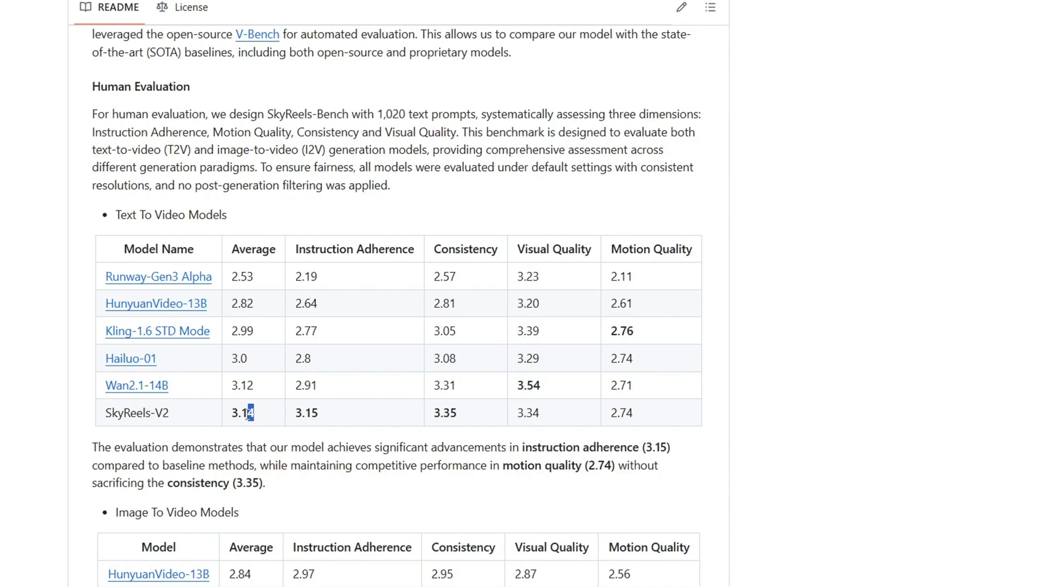
double_click(244, 413)
left_click_drag(253, 337, 228, 337)
left_click(394, 484)
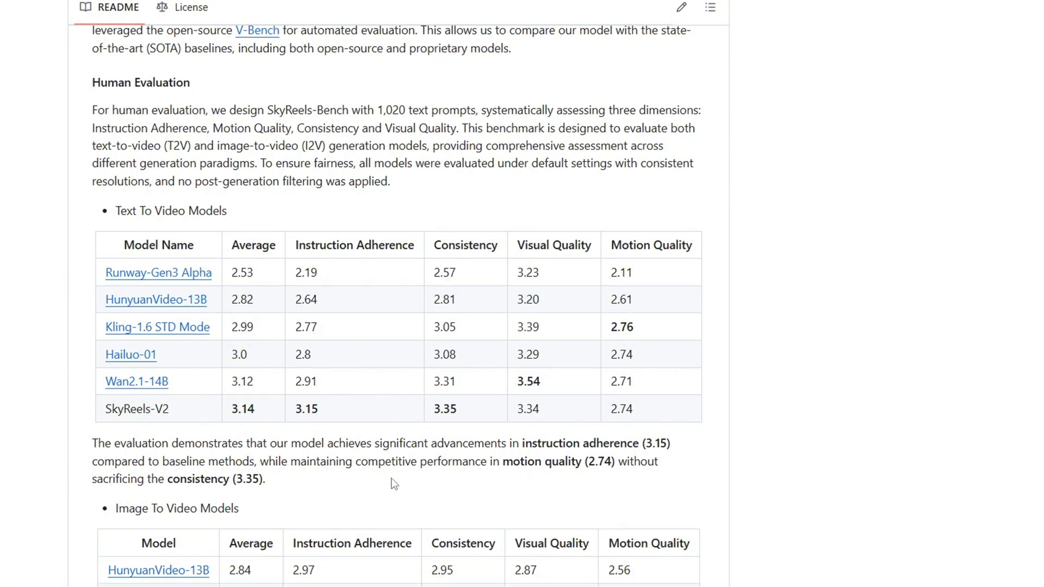
scroll(393, 482, "down", 6)
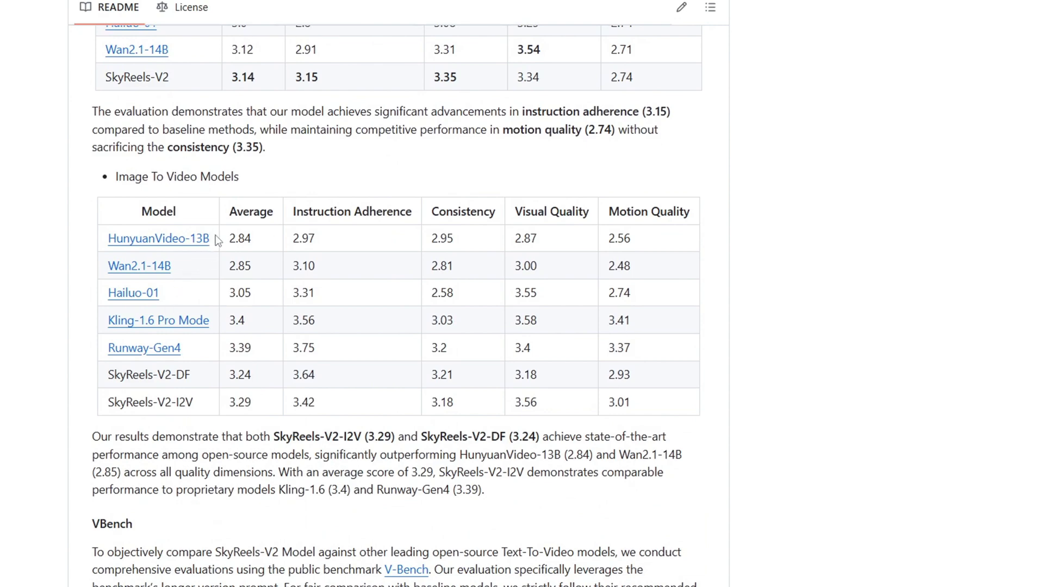
- Compare the README's Image To Video entries, highlighting HunyuanVideo-13B, Wan2.1-14B and the average scores of SkyReels-V2-I2V and Kling-1.6 Pro Mode
left_click_drag(213, 239, 108, 239)
left_click_drag(173, 266, 110, 267)
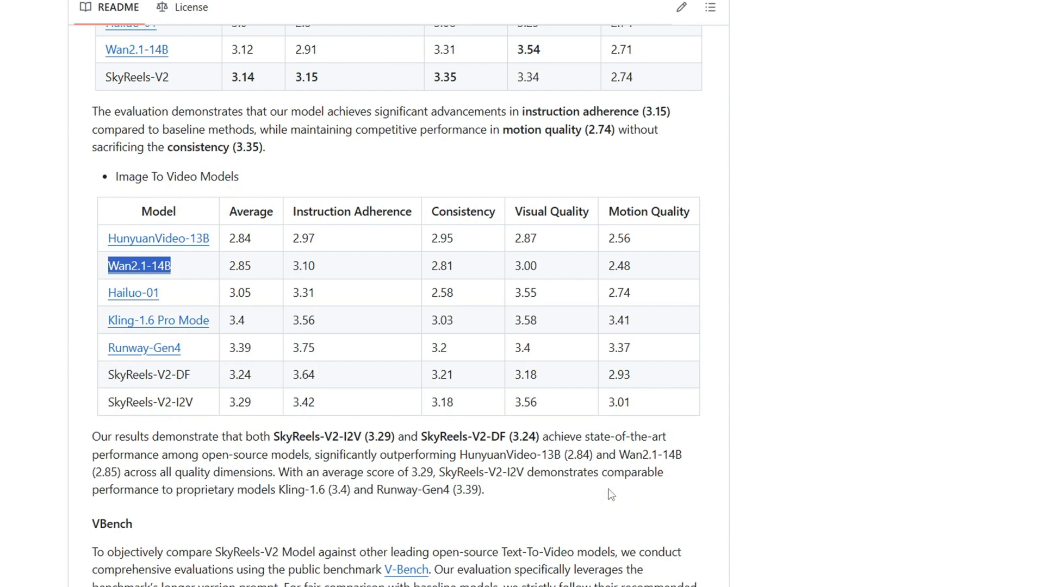
left_click_drag(254, 403, 217, 396)
left_click_drag(250, 322, 229, 322)
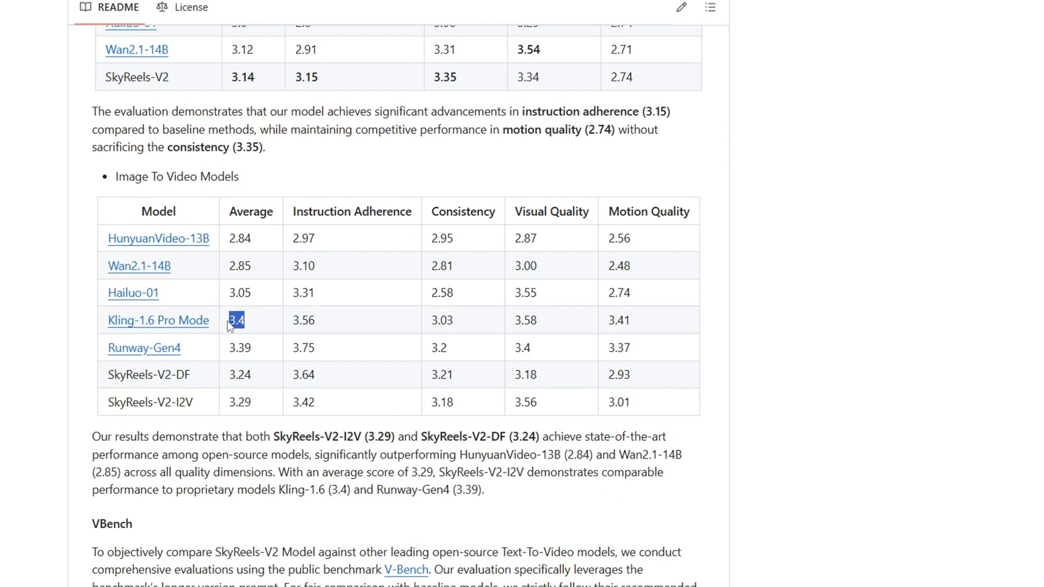
left_click(231, 325)
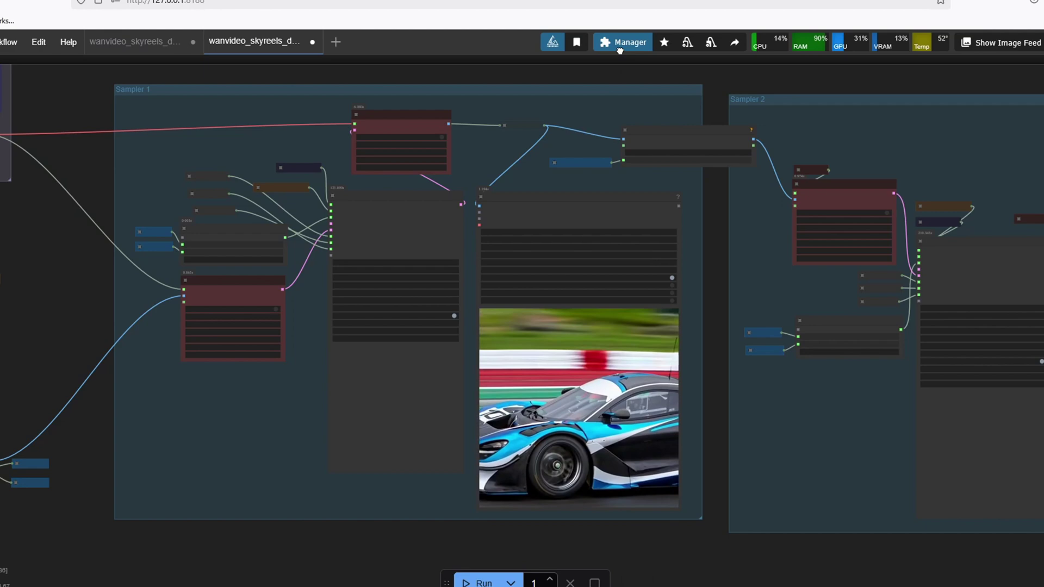
- Switch to ComfyUI and look up ComfyUI-WanVideoWrapper in the custom nodes manager
left_click(619, 48)
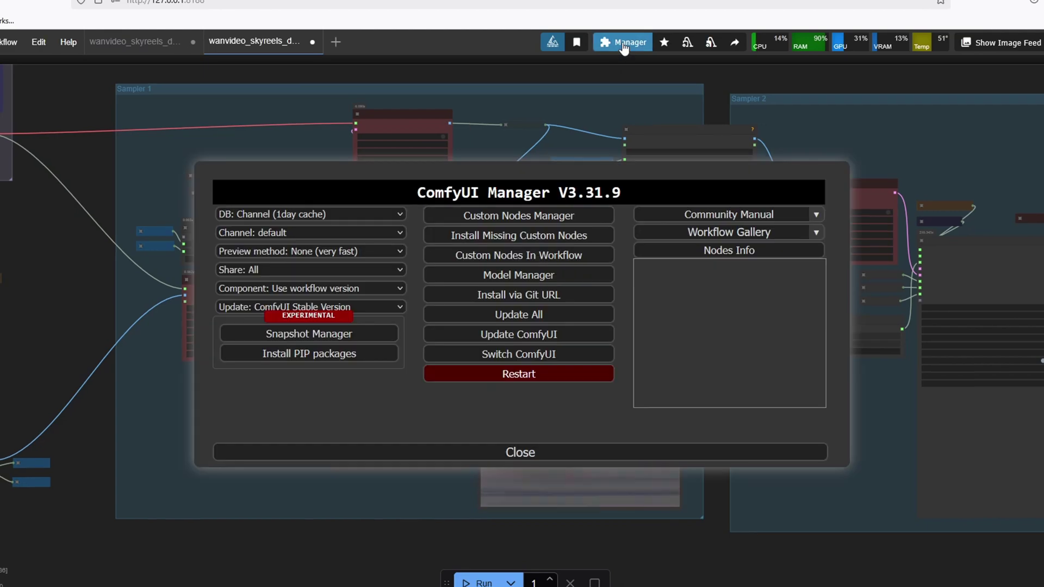
left_click(553, 234)
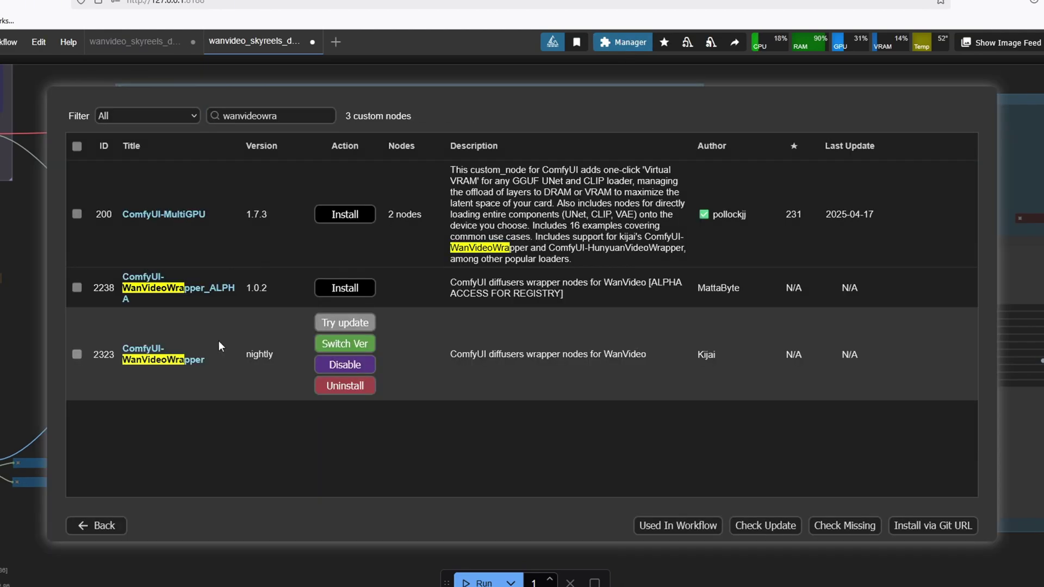
left_click_drag(123, 347, 141, 405)
left_click(154, 336)
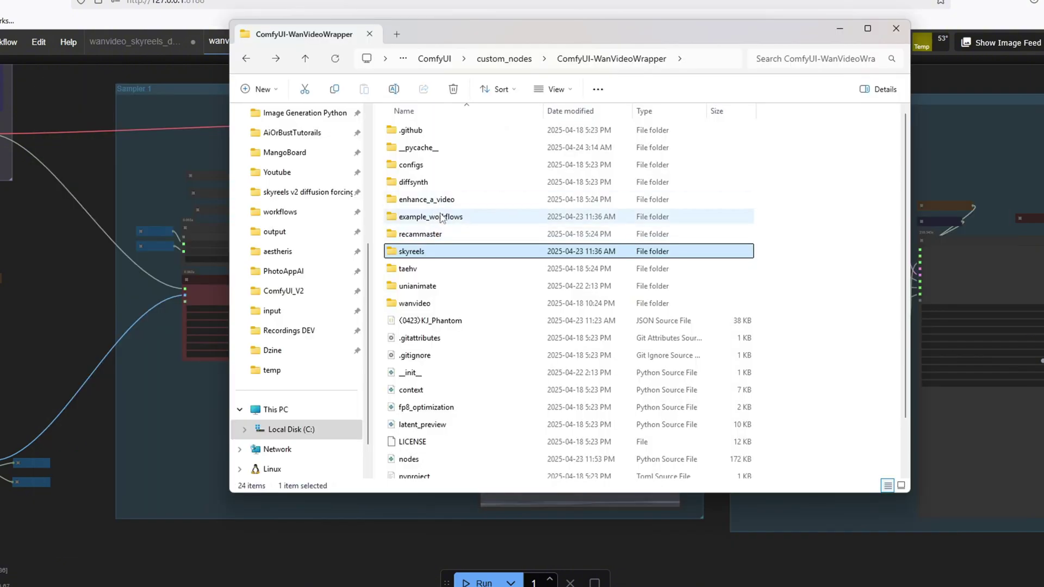
- Open the ComfyUI-WanVideoWrapper example_workflows folder and show the full name of the SkyReels diffusion forcing example, then return to the workflow
double_click(444, 220)
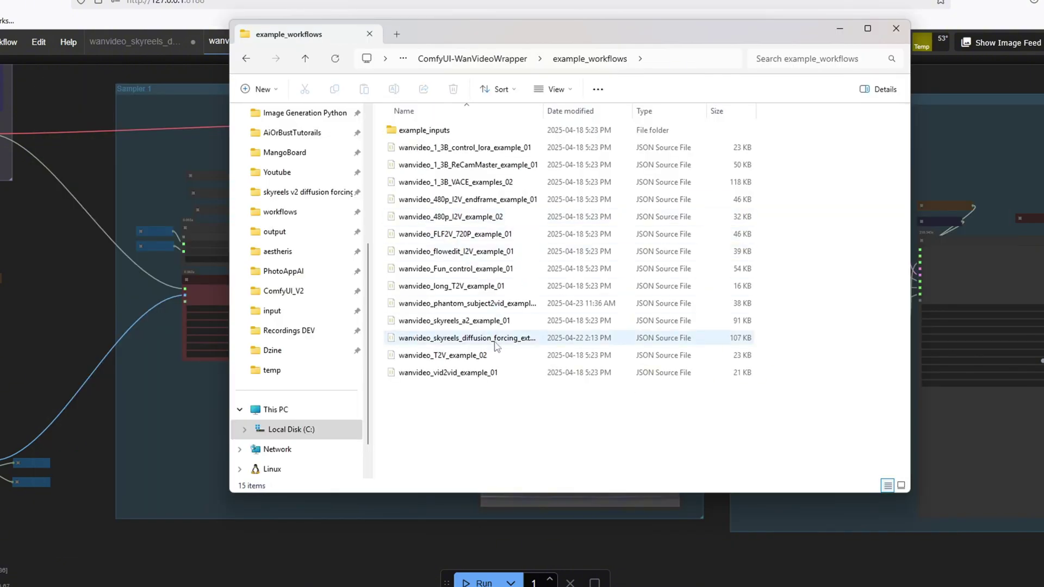
left_click(637, 339)
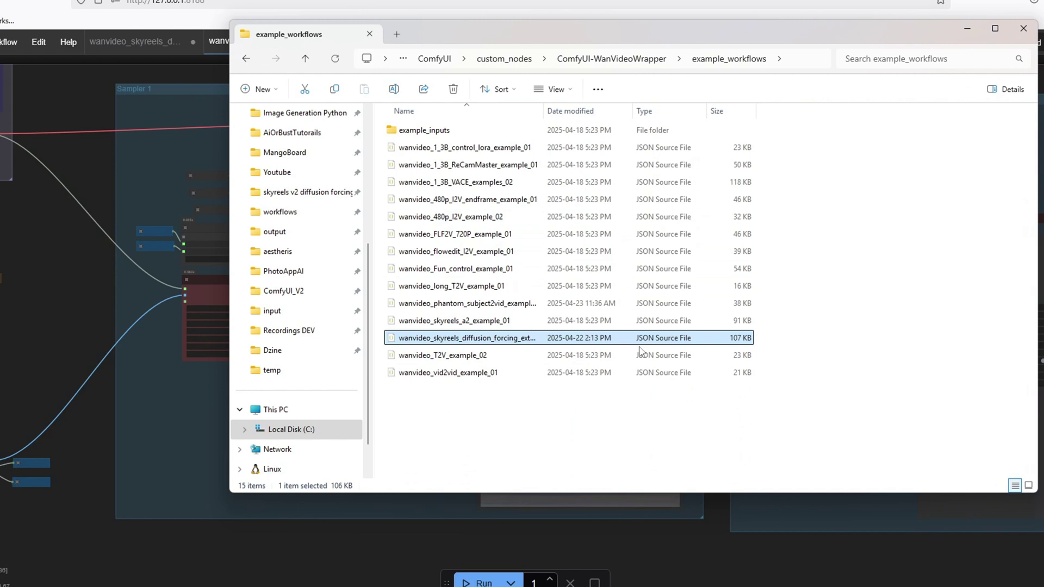
left_click(518, 343)
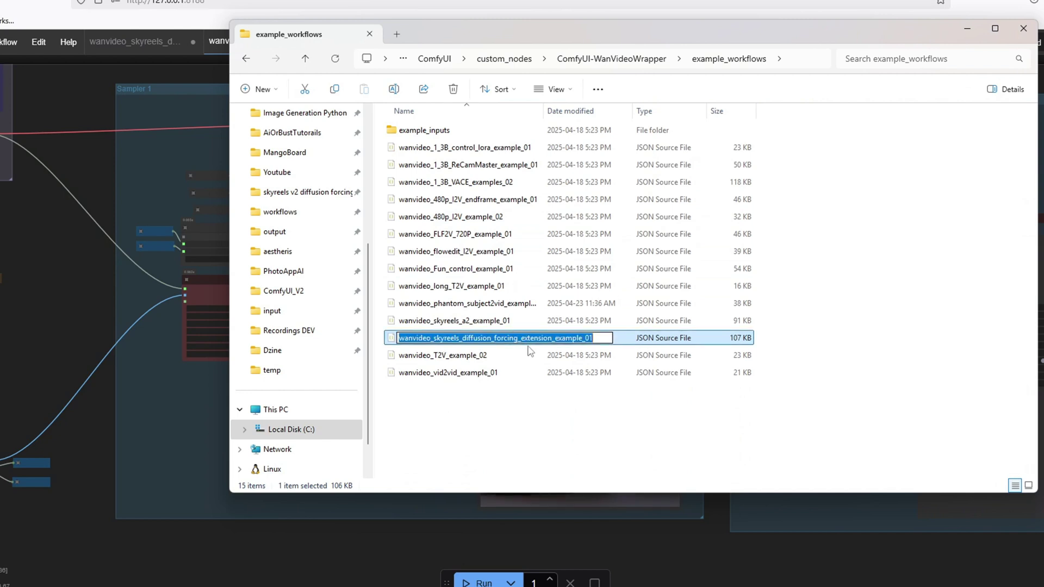
left_click(638, 461)
left_click(329, 501)
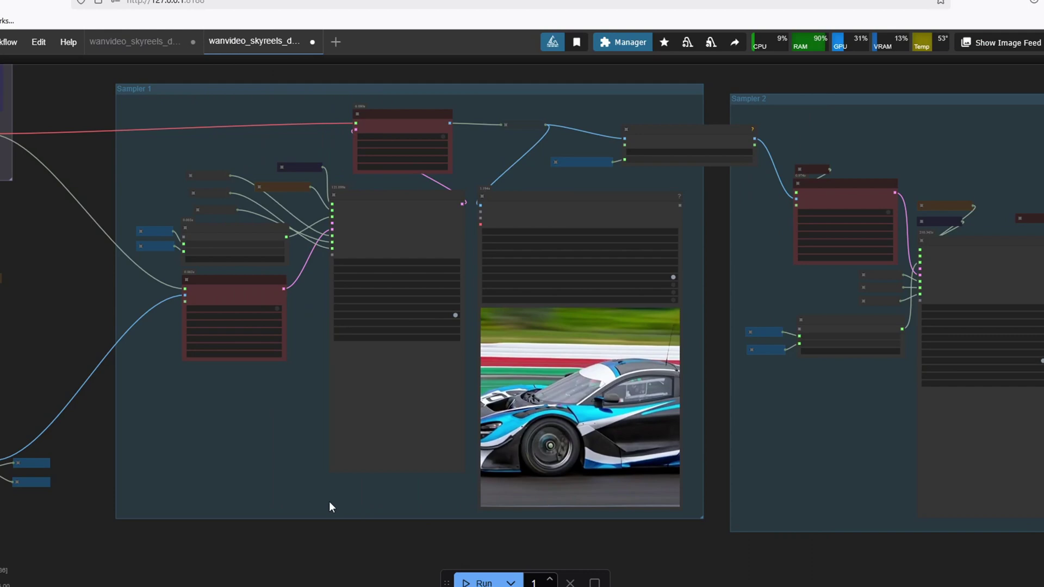
- Inspect the WanVideo Model Loader and view the Hugging Face page of the linked Wan2_1-SkyReels-V2-DF-1_3B-540P_fp32.safetensors model
scroll(54, 388, "down", 3)
left_click_drag(61, 383, 659, 425)
left_click_drag(510, 407, 446, 413)
scroll(446, 413, "up", 7)
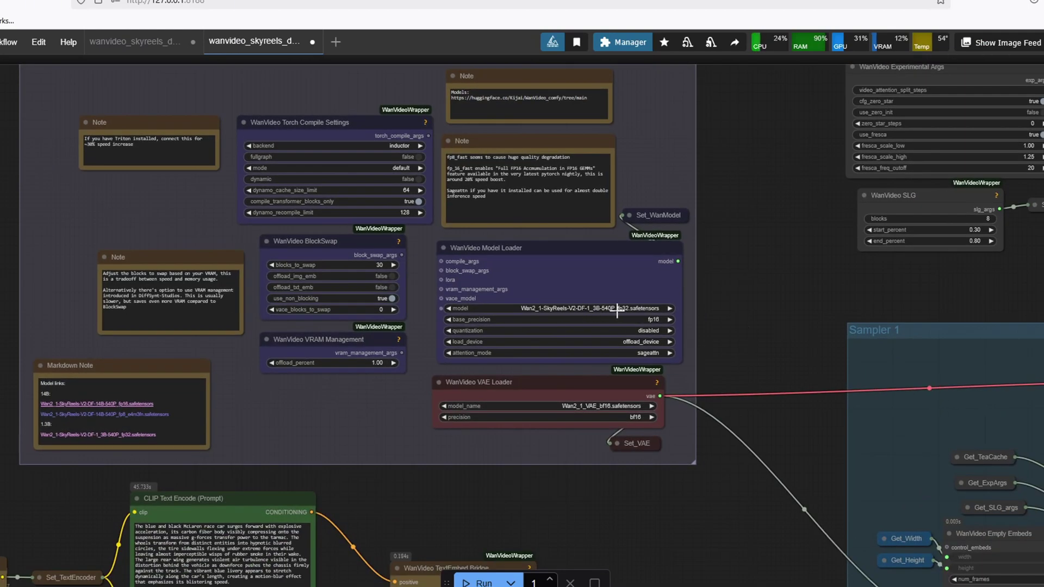
left_click(566, 309)
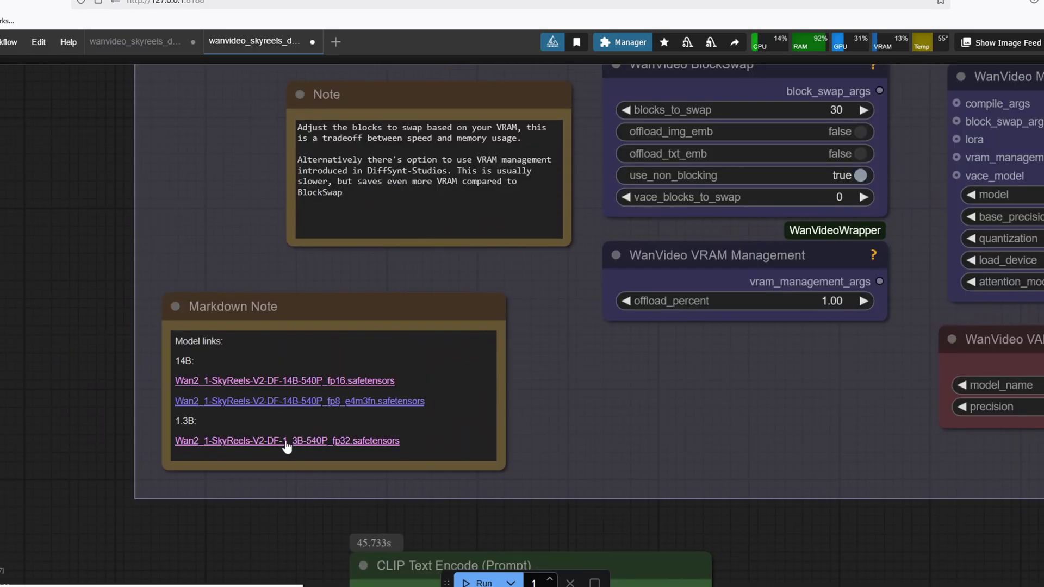
left_click(287, 443)
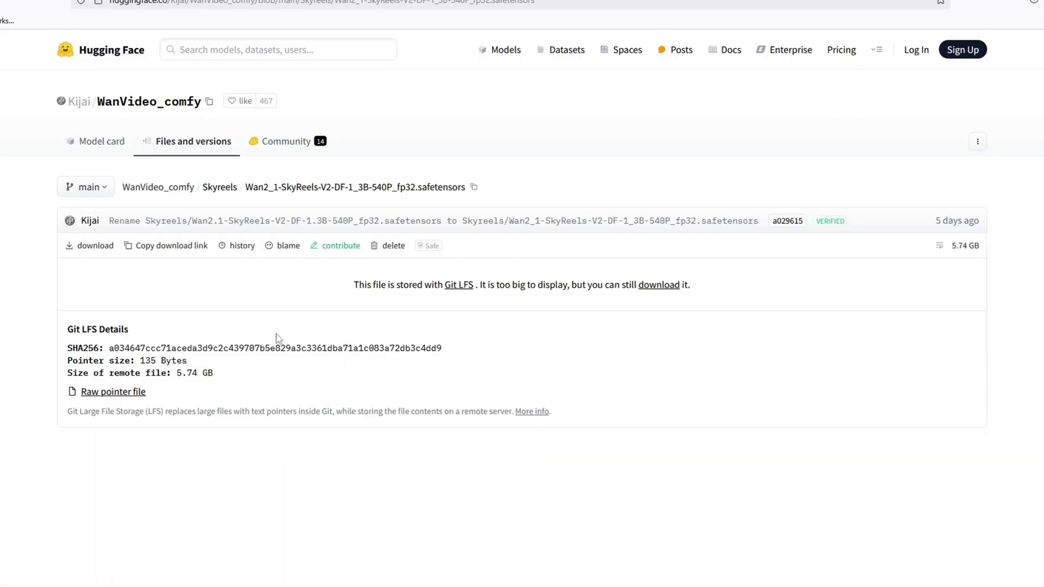
left_click_drag(230, 377, 76, 329)
left_click(289, 407)
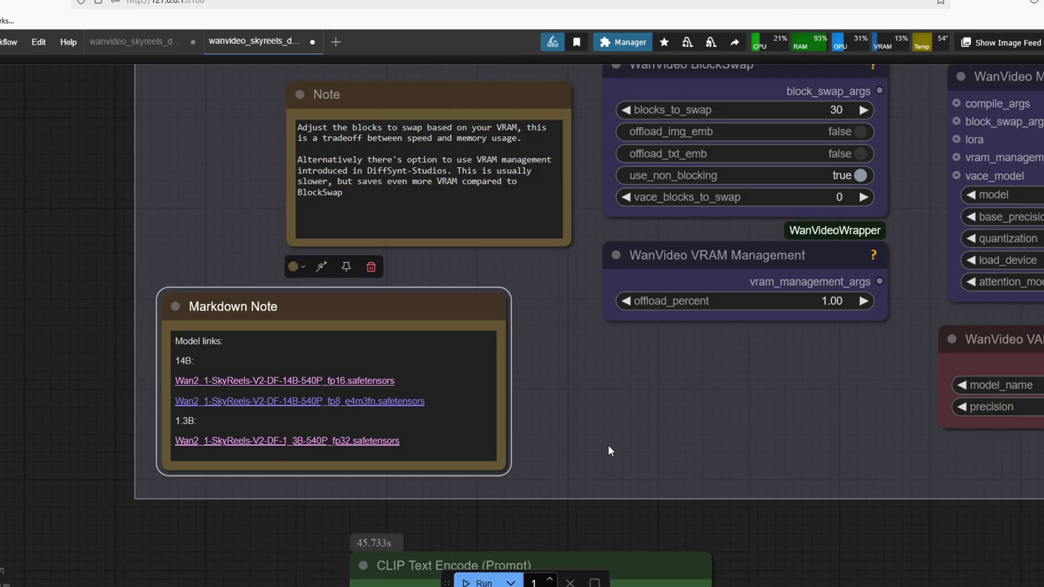
- View the Wan_2.1_ComfyUI_repackaged text_encoders files on Hugging Face and highlight umt5_xxl_fp16.safetensors
scroll(608, 445, "down", 6)
left_click_drag(723, 523, 613, 303)
scroll(251, 439, "up", 2)
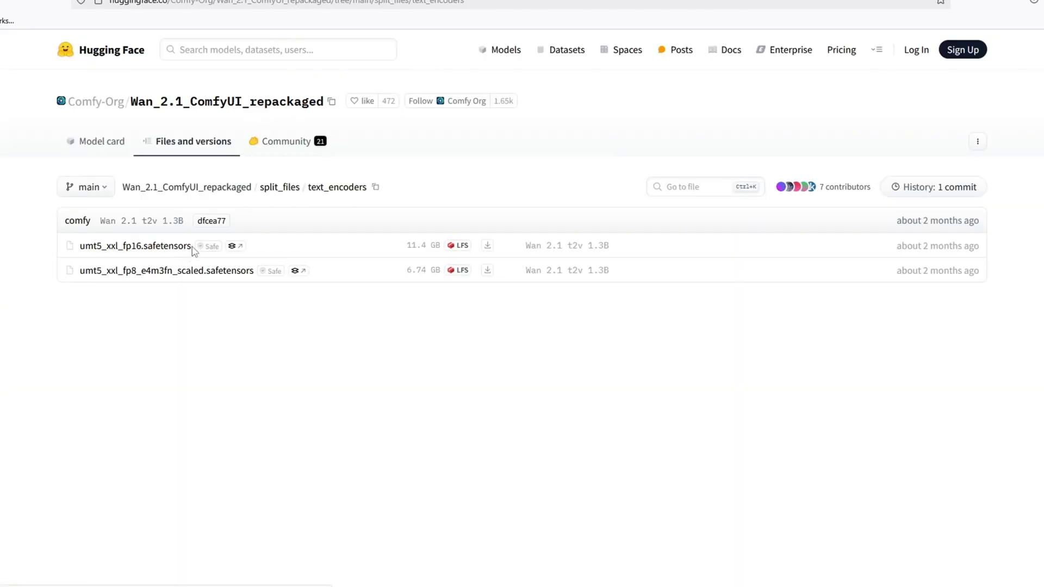
left_click_drag(191, 249, 80, 246)
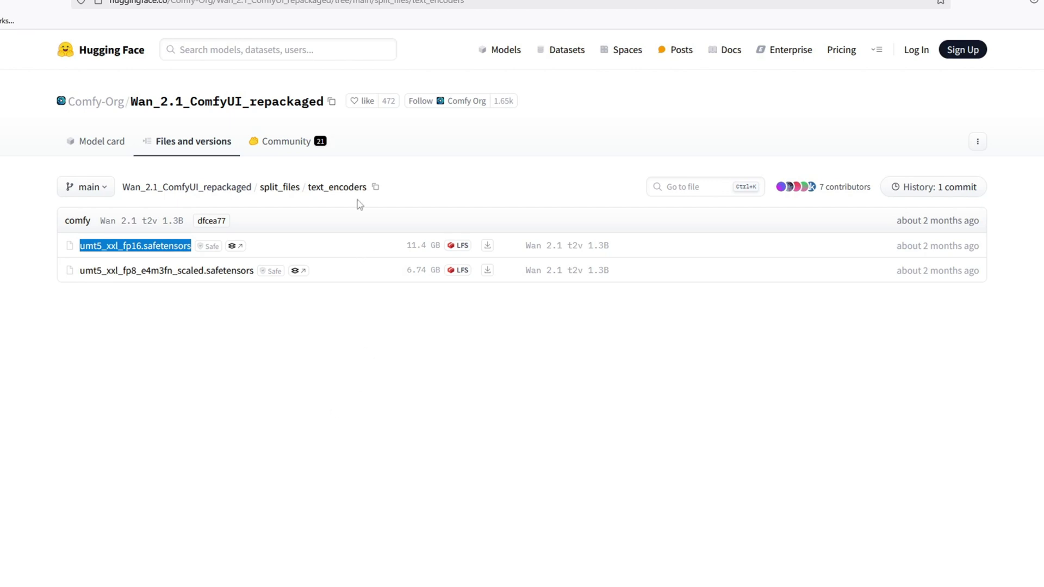
left_click(130, 1)
- View the Hugging Face download page for Wan2_1_VAE_bf16.safetensors in the WanVideo_comfy repository
scroll(392, 345, "down", 3)
left_click_drag(1039, 242, 609, 522)
scroll(678, 430, "up", 3)
left_click_drag(722, 293, 743, 439)
scroll(743, 440, "up", 1)
scroll(706, 420, "down", 2)
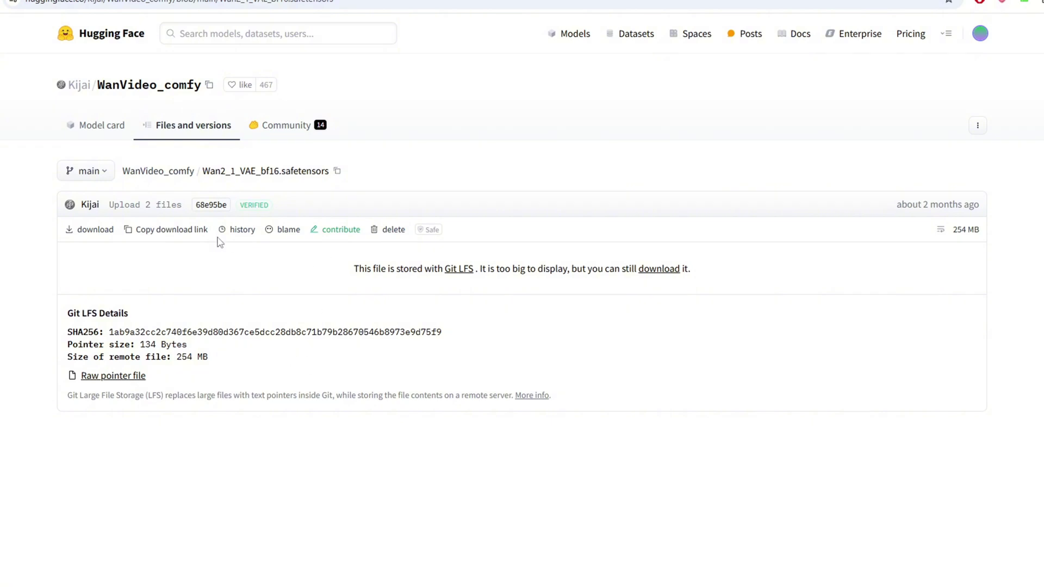
- Open ComfyUI's models/vae folder in File Explorer and select the Wan2_1_VAE_bf16 file
left_click(489, 566)
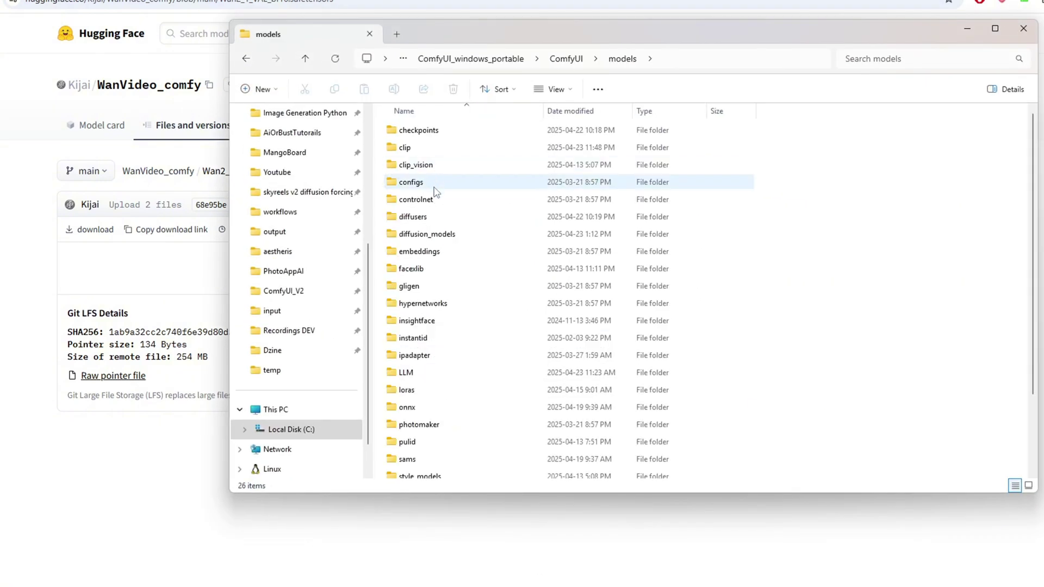
left_click(429, 234)
double_click(430, 233)
left_click(451, 201)
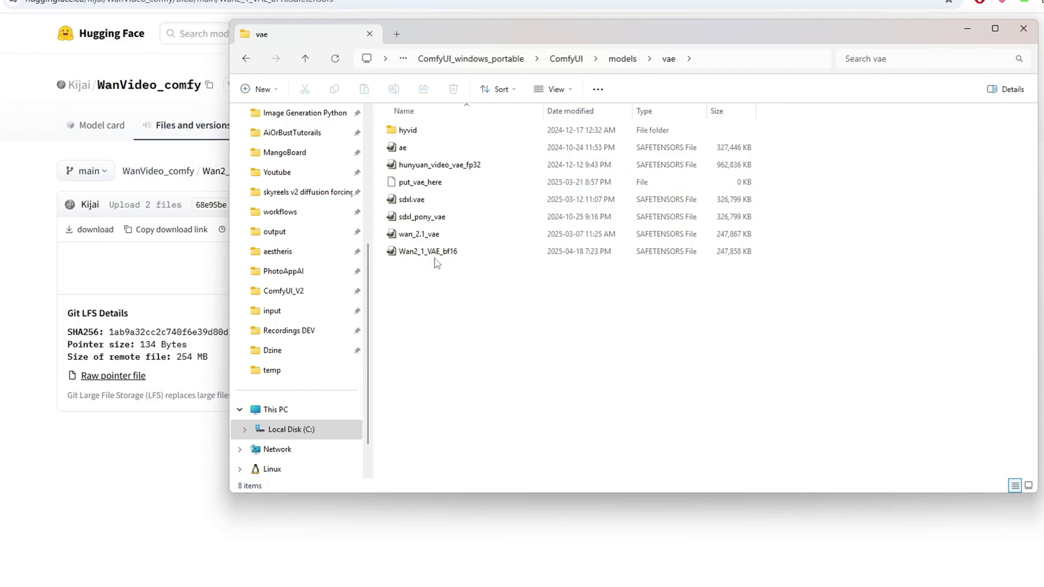
left_click(425, 254)
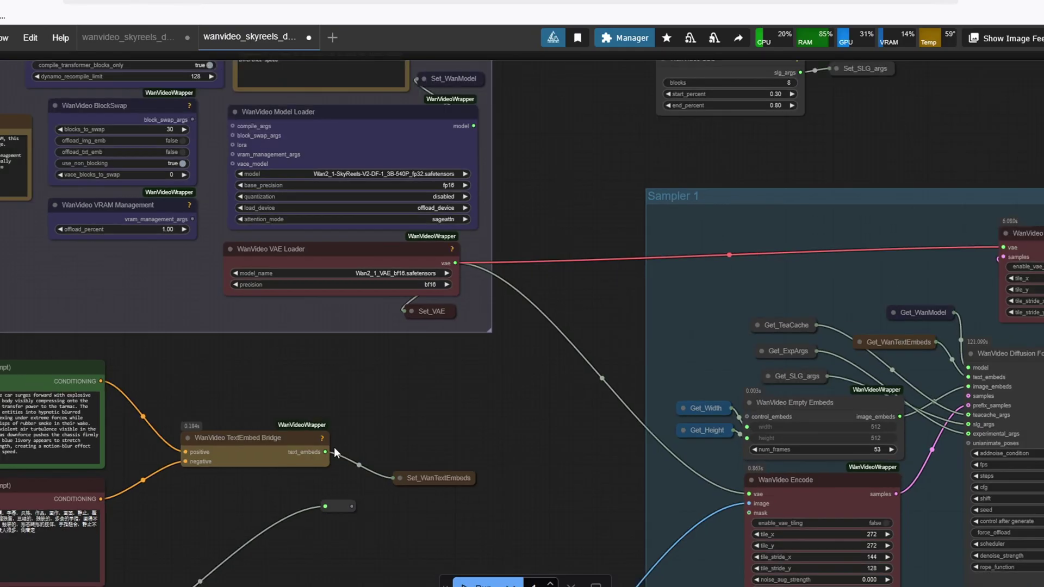
- Back in the workflow's Models group, try connecting WanVideo Torch Compile Settings to the Model Loader's compile_args input, and undo the connection
left_click_drag(334, 447, 511, 579)
scroll(483, 552, "up", 3)
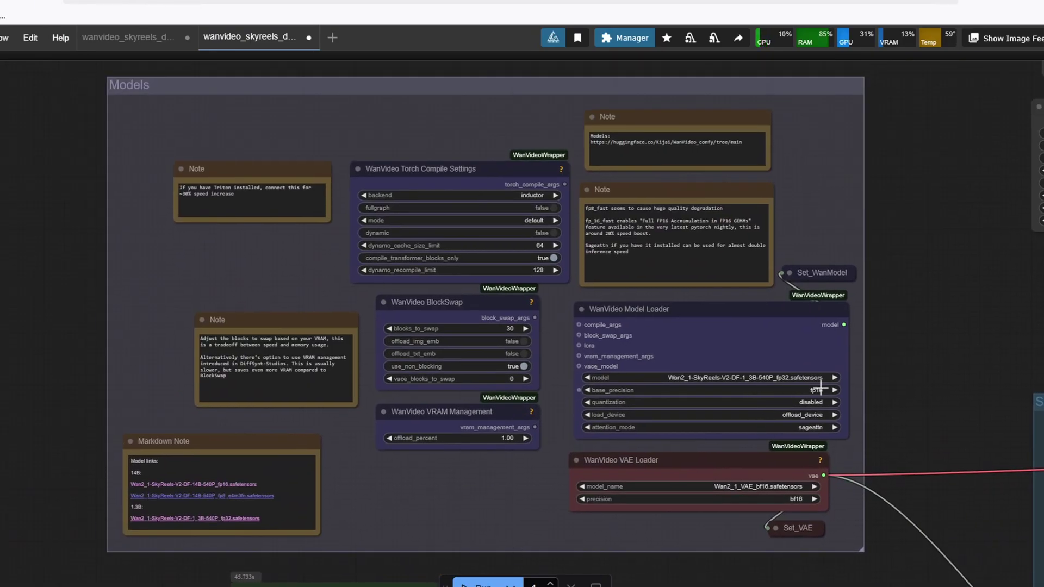
mouse_move(910, 383)
left_mouse_down()
mouse_move(908, 401)
mouse_move(910, 388)
left_mouse_up()
scroll(618, 371, "up", 3)
left_click_drag(558, 388, 557, 395)
left_click(427, 196)
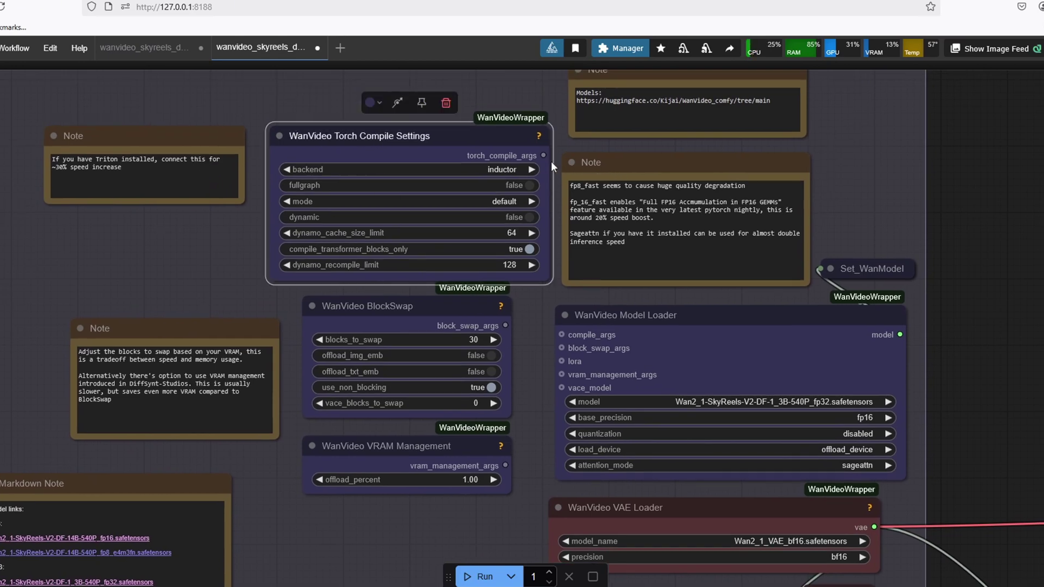
left_click_drag(543, 156, 563, 334)
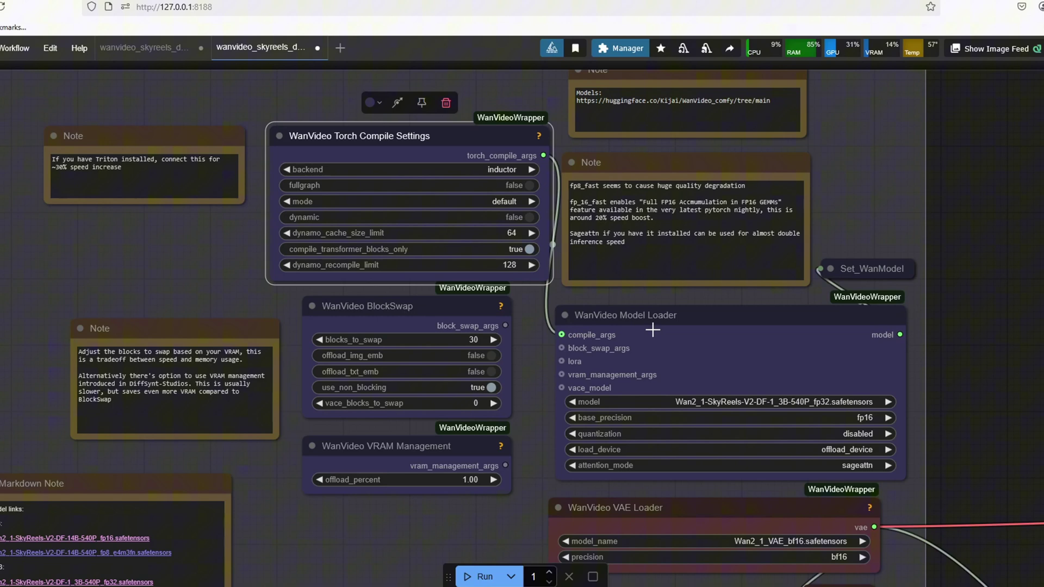
key("ctrl+z")
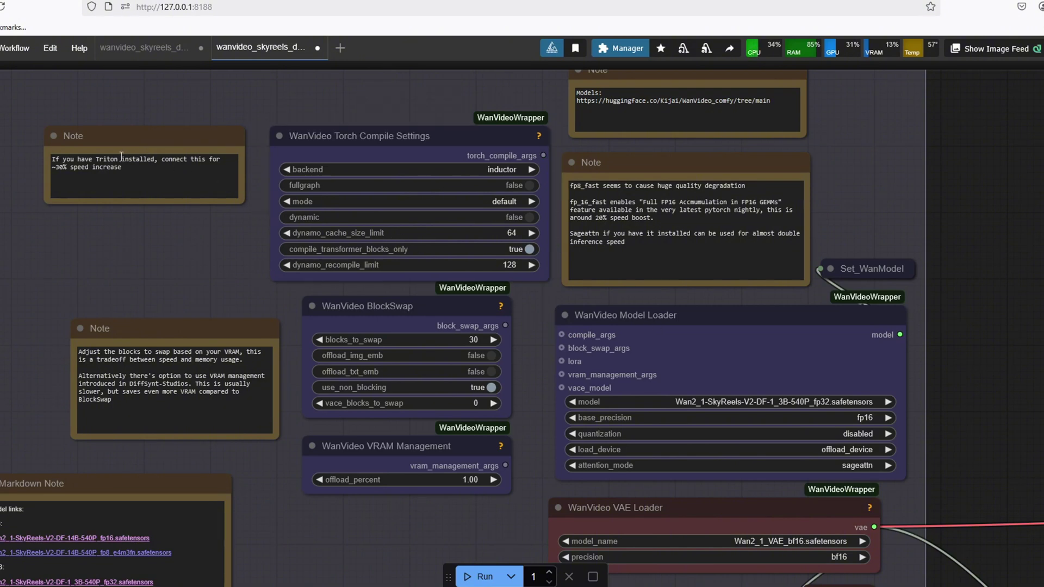
- Highlight Triton in the speed-increase note and set the WanVideo Model Loader's attention_mode to sdpa
left_click_drag(118, 159, 100, 160)
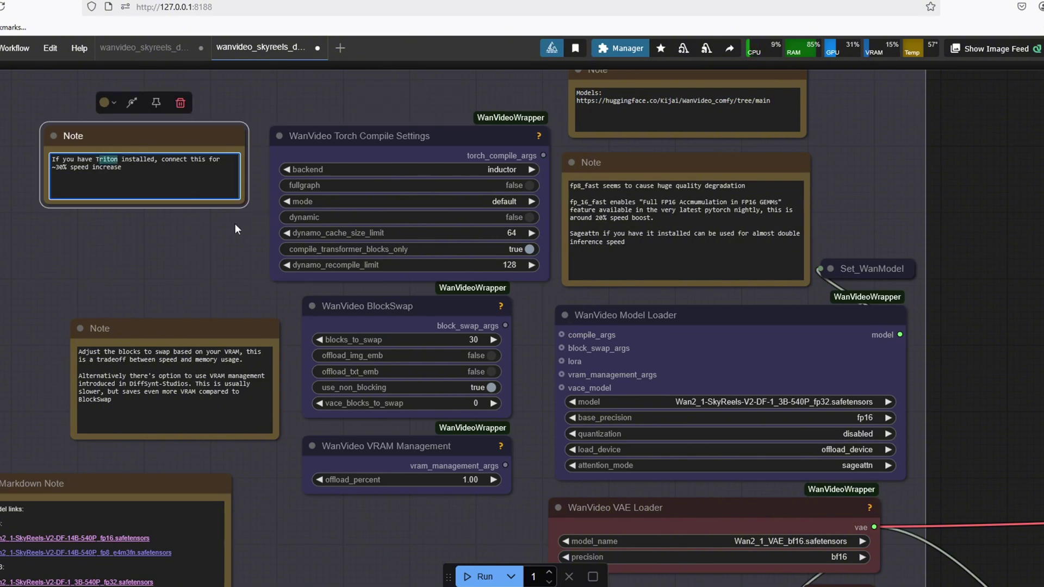
left_click_drag(953, 415, 917, 384)
left_click(781, 338)
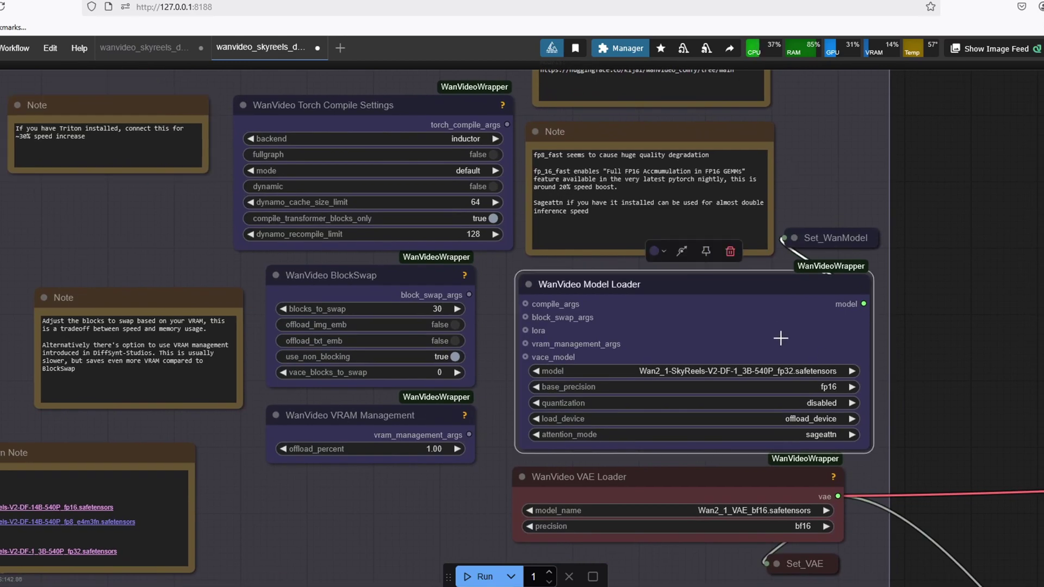
left_click(815, 431)
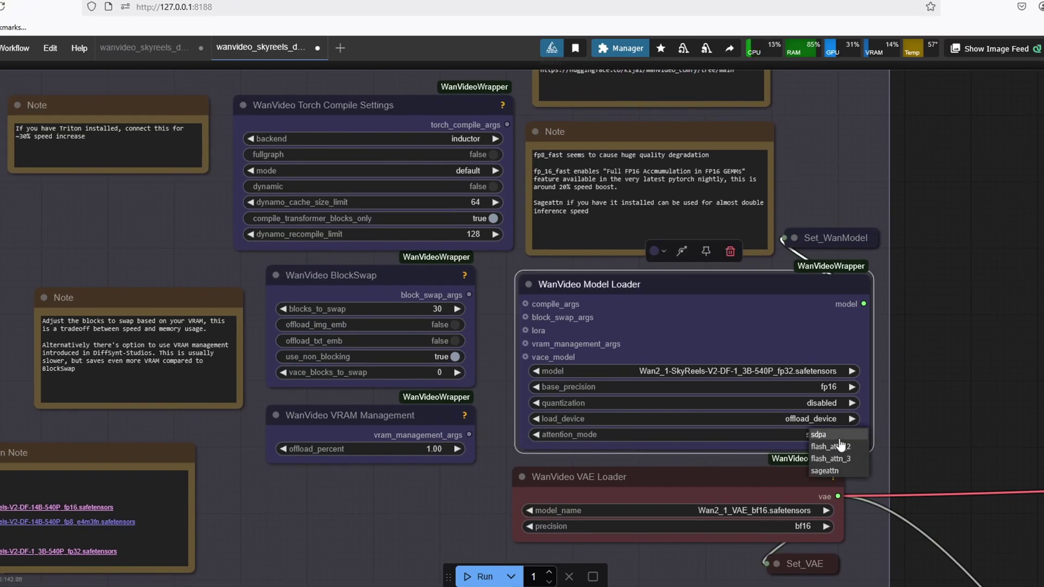
left_click(809, 436)
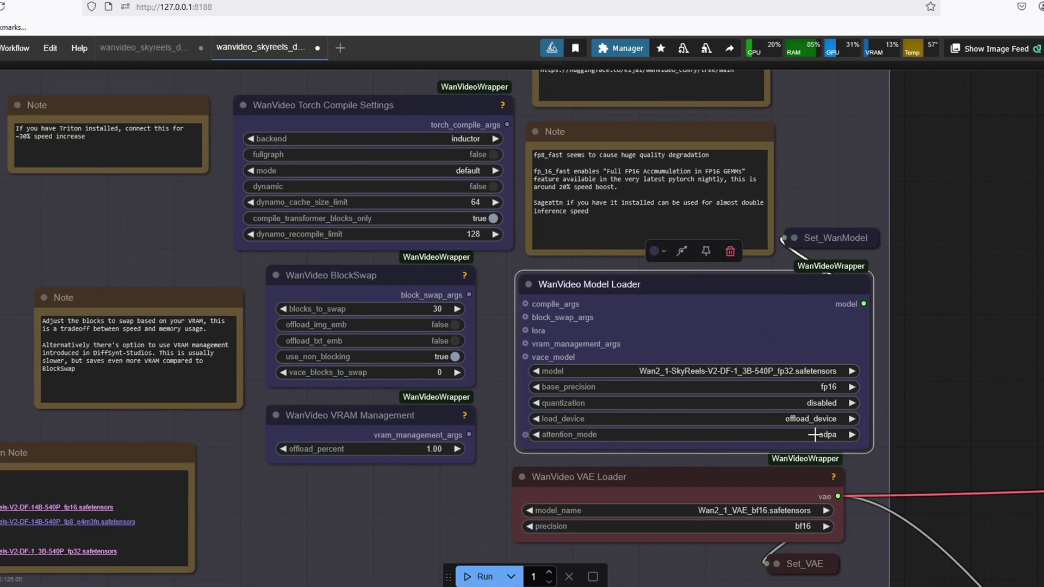
- Restore the WanVideo Model Loader's attention_mode to sageattn and highlight Triton in the speed-increase note
left_click(669, 434)
left_click(673, 472)
left_click_drag(473, 439, 515, 439)
left_click(621, 435)
left_click(676, 450)
mouse_move(565, 467)
left_mouse_down()
mouse_move(599, 475)
mouse_move(573, 459)
left_mouse_up()
key("ctrl+z")
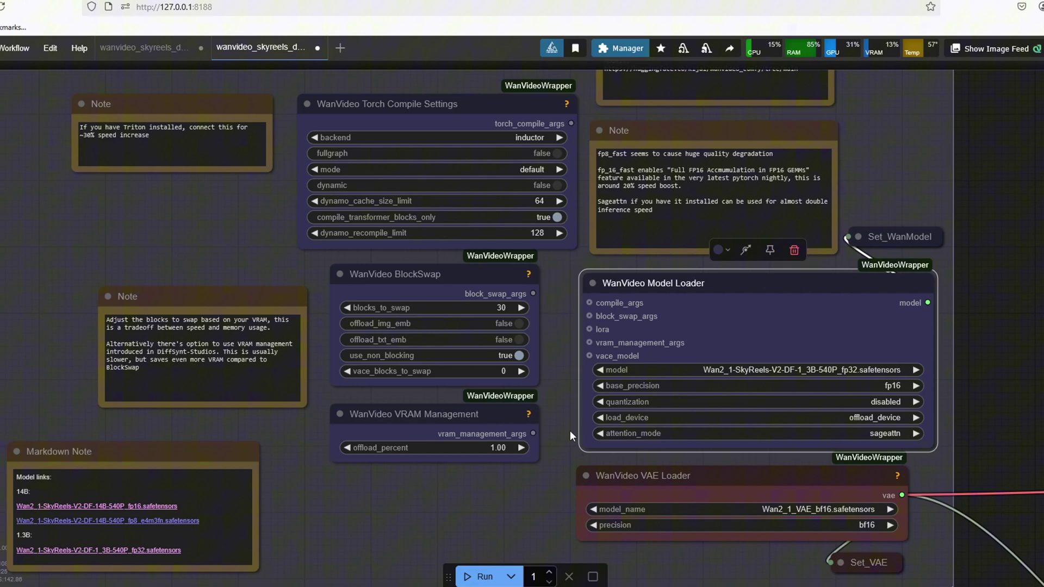
double_click(142, 127)
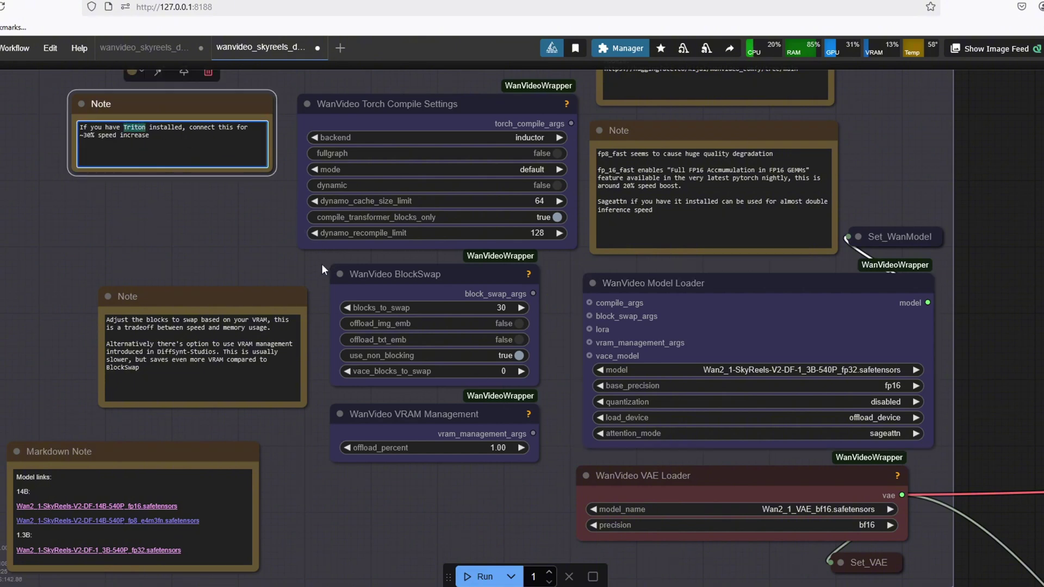
left_click(292, 273)
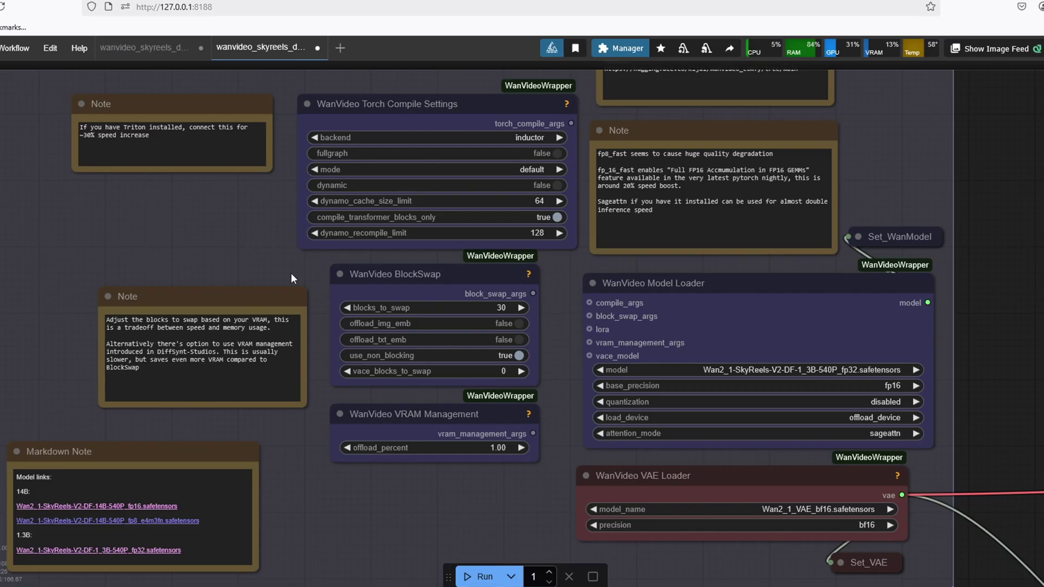
- Connect the WanVideo BlockSwap node to the Model Loader's block_swap_args input and read the description of blocks_to_swap
left_click(380, 275)
left_click_drag(479, 274, 469, 275)
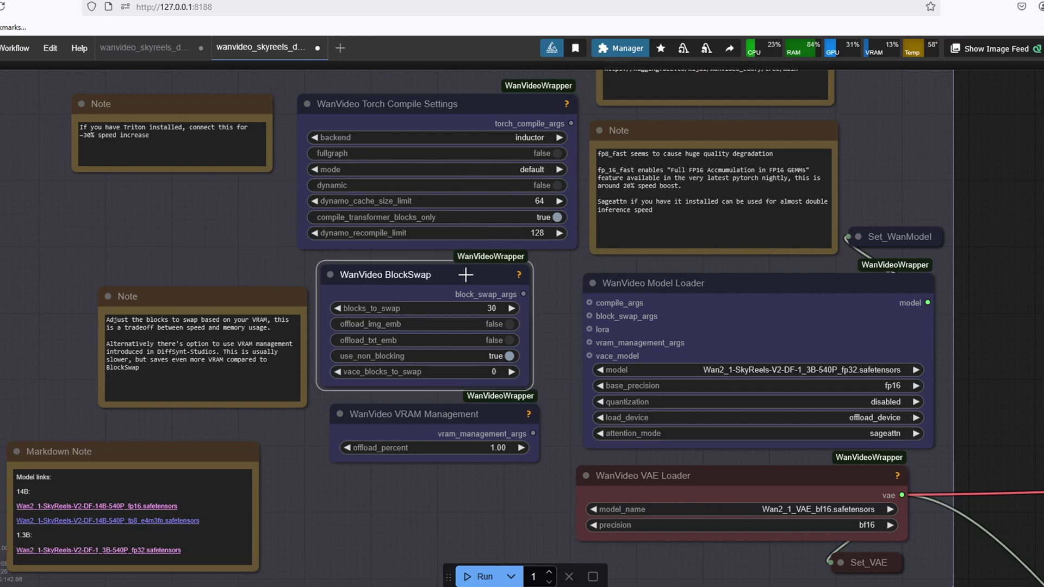
left_click_drag(523, 294, 589, 315)
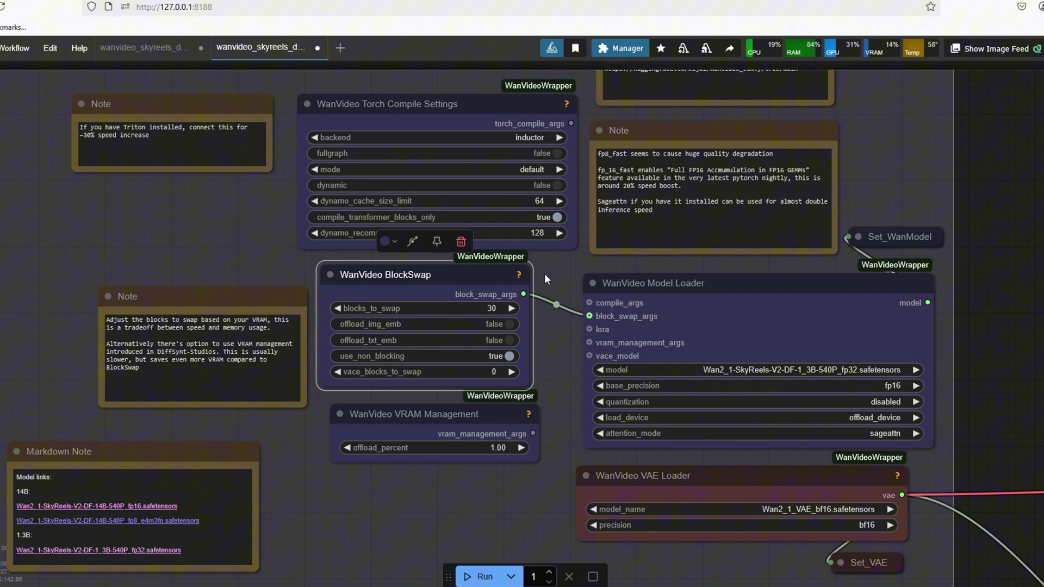
left_click(467, 309)
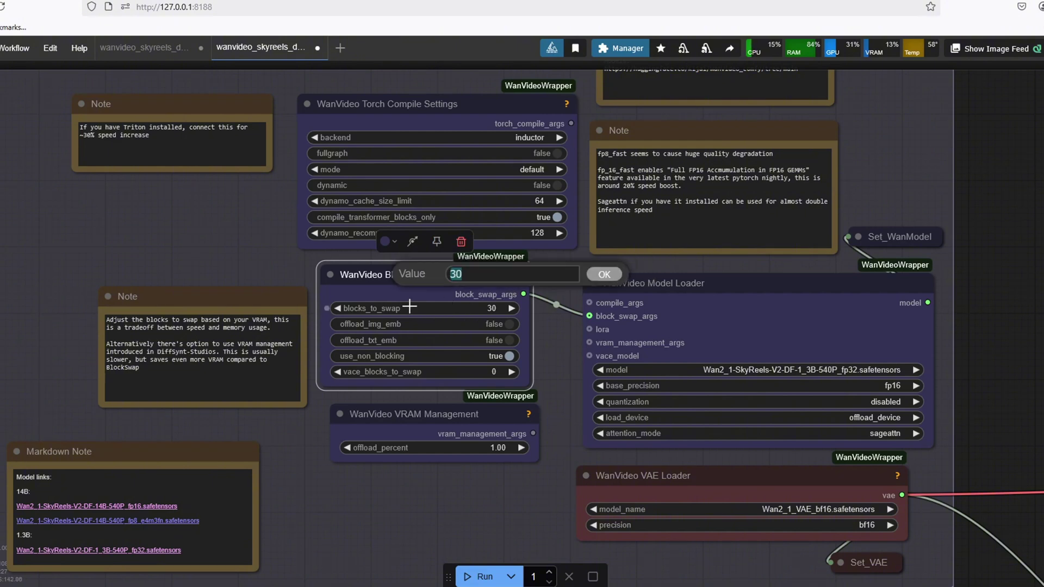
left_click(545, 307)
mouse_move(475, 308)
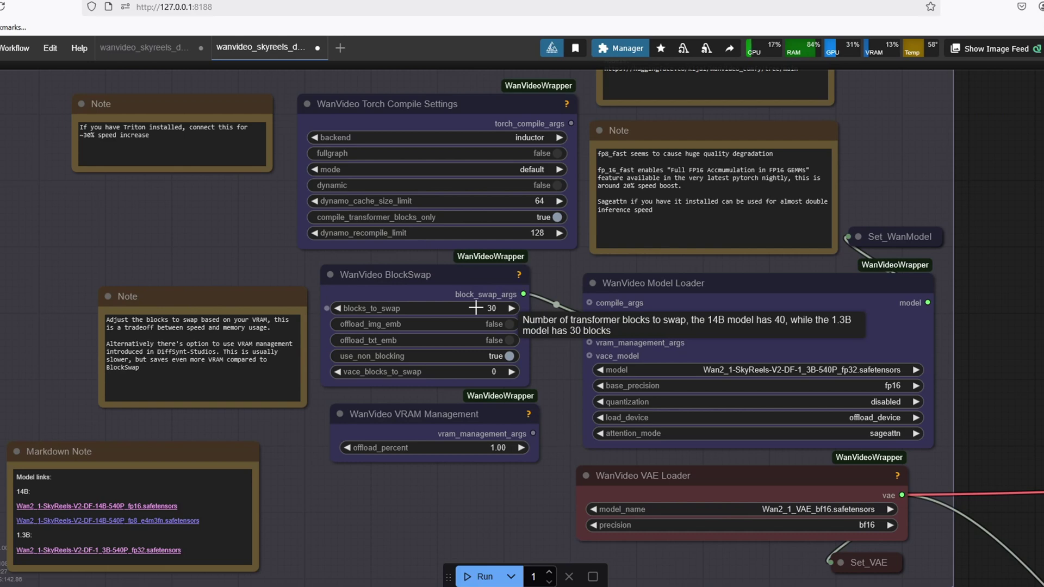
- Connect WanVideo VRAM Management to the Model Loader's vram_management_args input and delete the BlockSwap link
left_click_drag(534, 434, 590, 343)
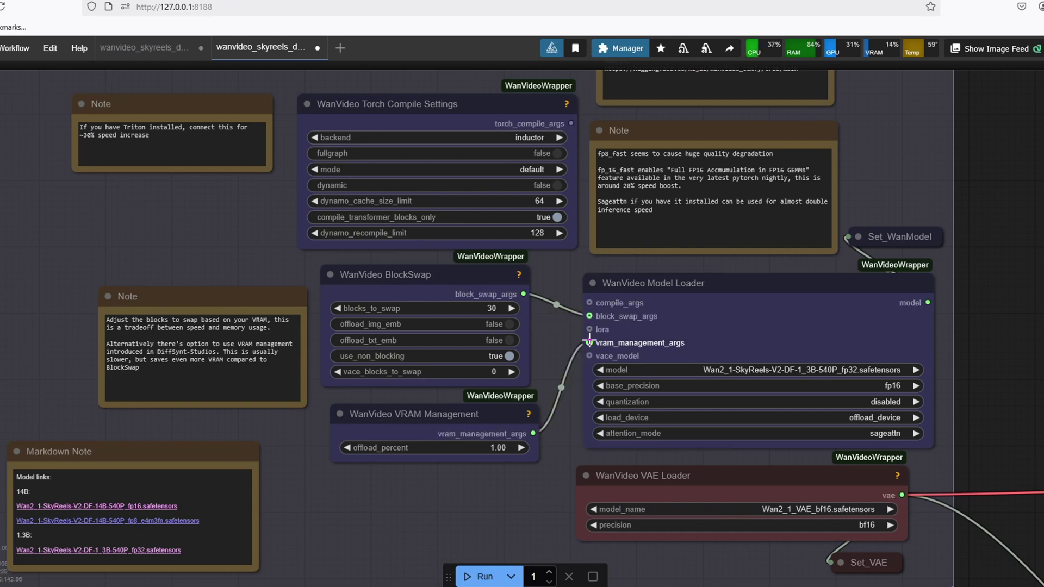
left_click(556, 303)
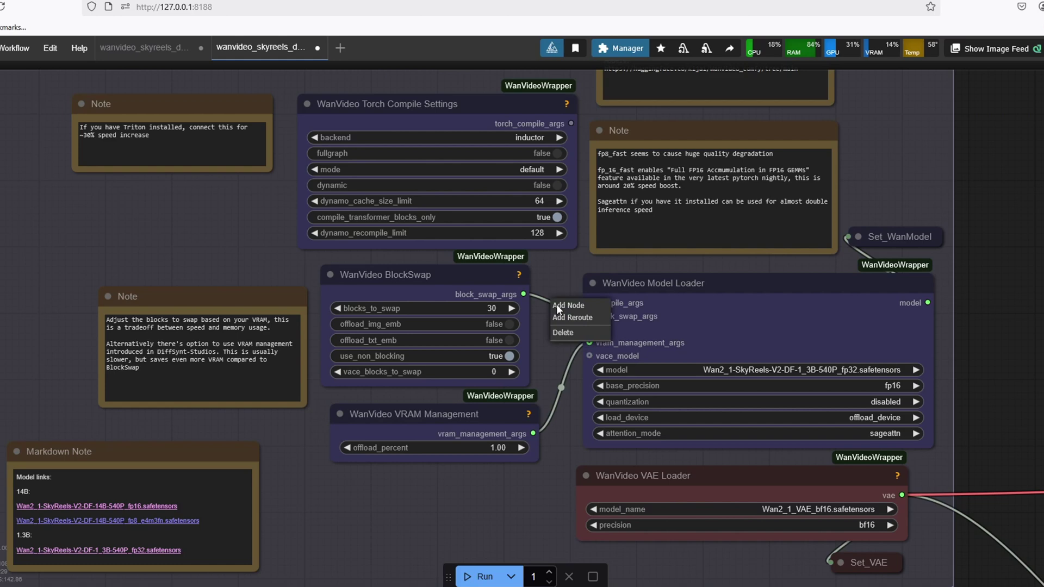
left_click(554, 305)
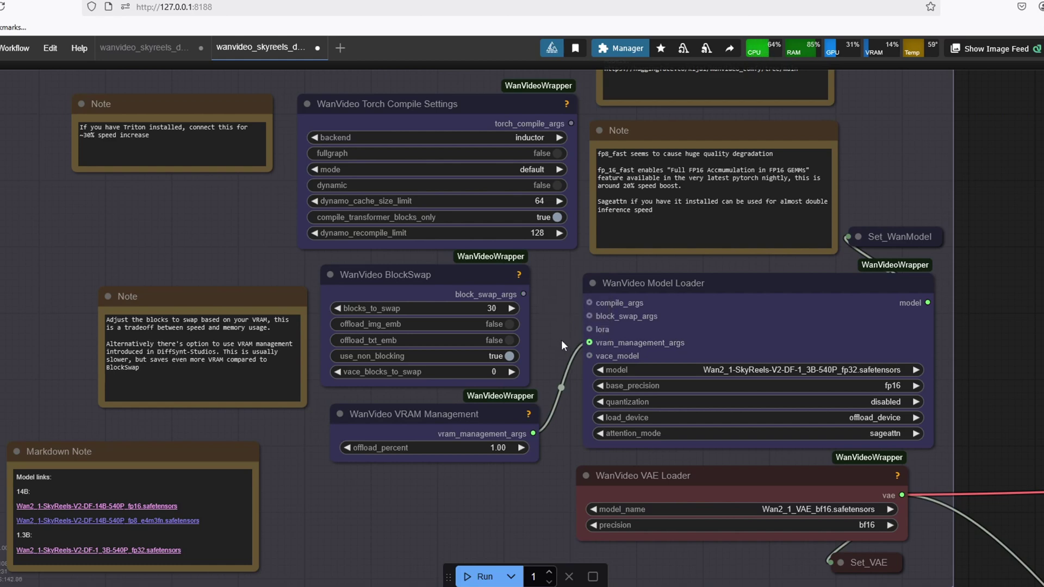
- Undo the VRAM Management connection to the WanVideo Model Loader
scroll(561, 340, "down", 2)
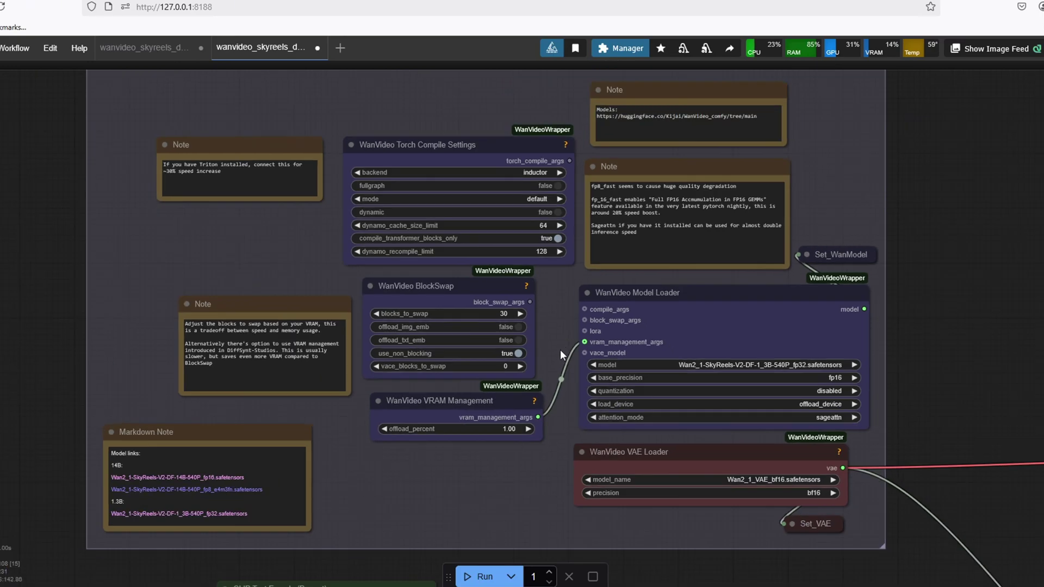
key("ctrl+z")
key("ctrl+z")
key("ctrl+z")
- Examine the Sampler 1 group, selecting its WanVideo Diffusion Forcing Sampler and Video Combine nodes
left_click_drag(879, 457, 371, 217)
scroll(503, 378, "down", 2)
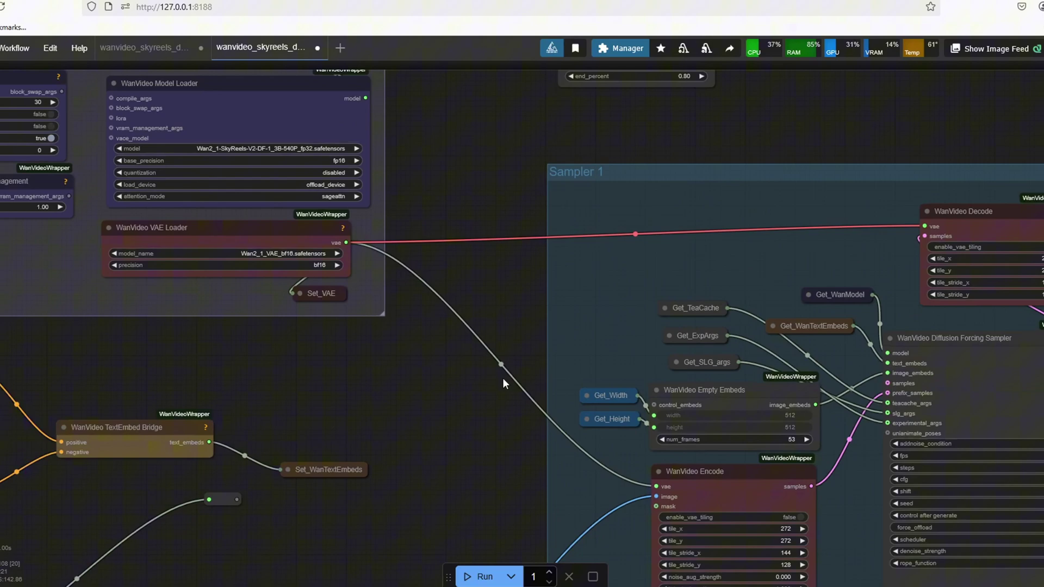
left_click_drag(502, 377, 186, 232)
left_click(643, 195)
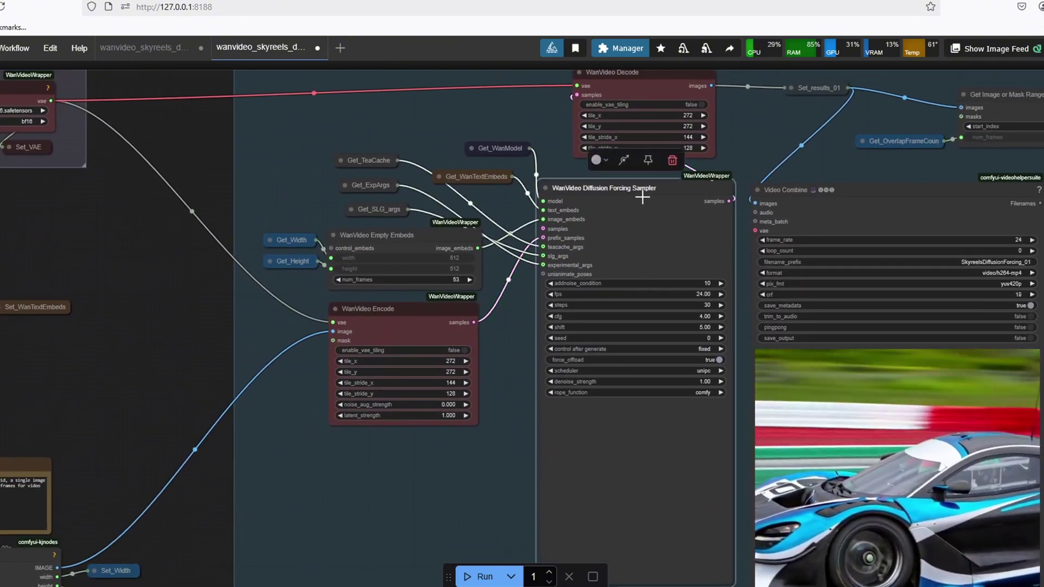
left_click_drag(198, 360, 47, 354)
scroll(46, 354, "down", 1)
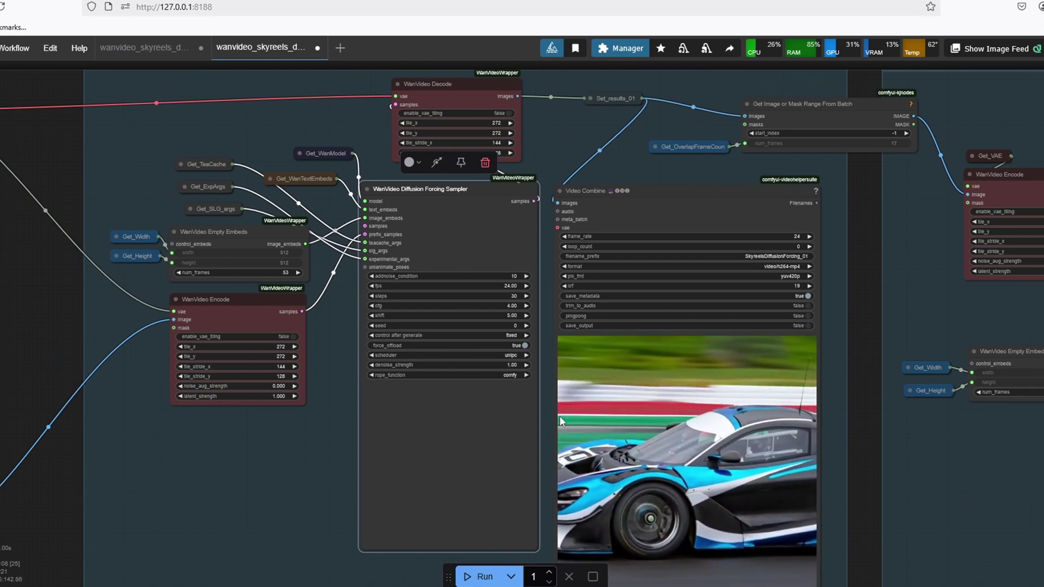
left_click_drag(862, 387, 796, 354)
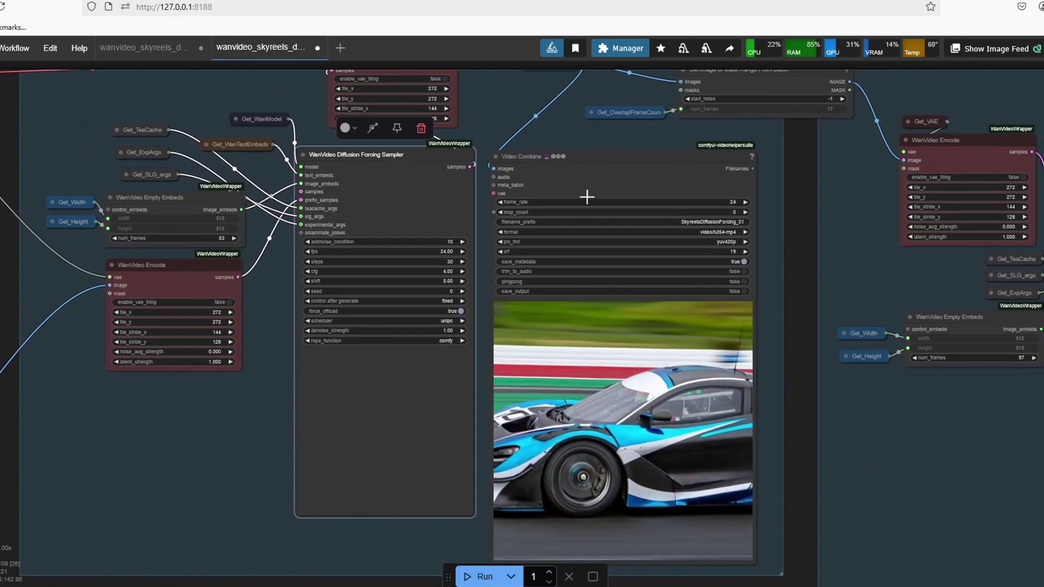
left_click(580, 163)
left_click_drag(780, 215, 648, 291)
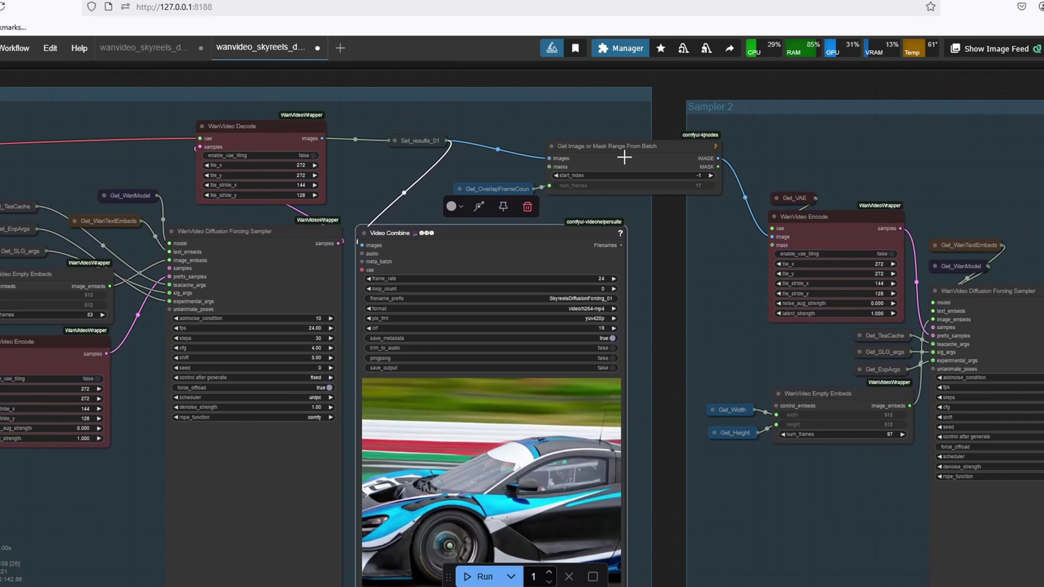
- Trace Sampler 1's frames through Get Image or Mask Range From Batch into Sampler 2's WanVideo Encode and onward towards Sampler 3
left_click(597, 158)
left_click(820, 234)
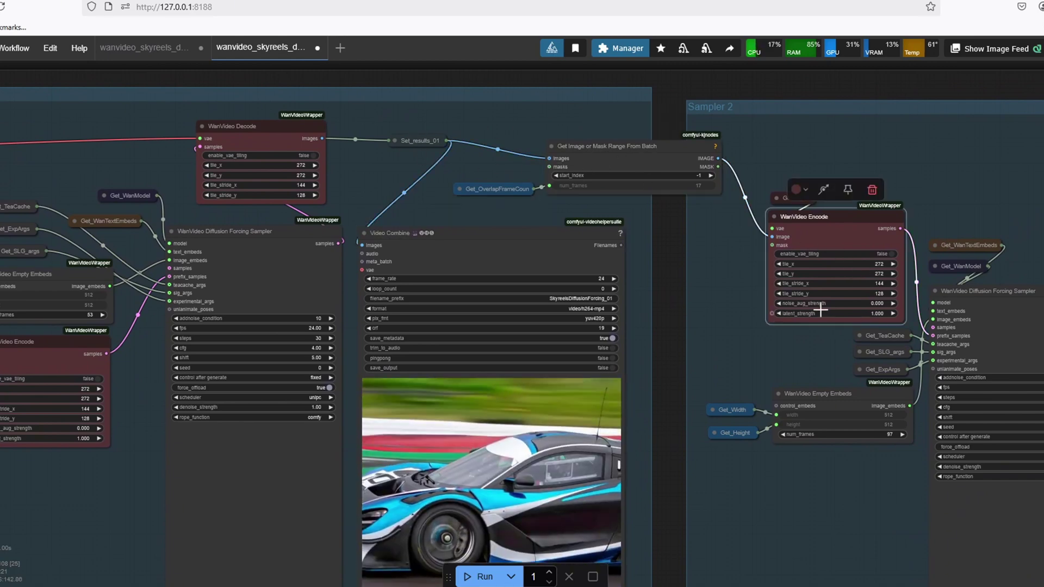
left_click_drag(666, 411, 241, 294)
scroll(643, 485, "down", 2)
left_click_drag(752, 552, 580, 535)
scroll(656, 557, "down", 1)
scroll(581, 534, "down", 1)
left_click_drag(801, 547, 533, 535)
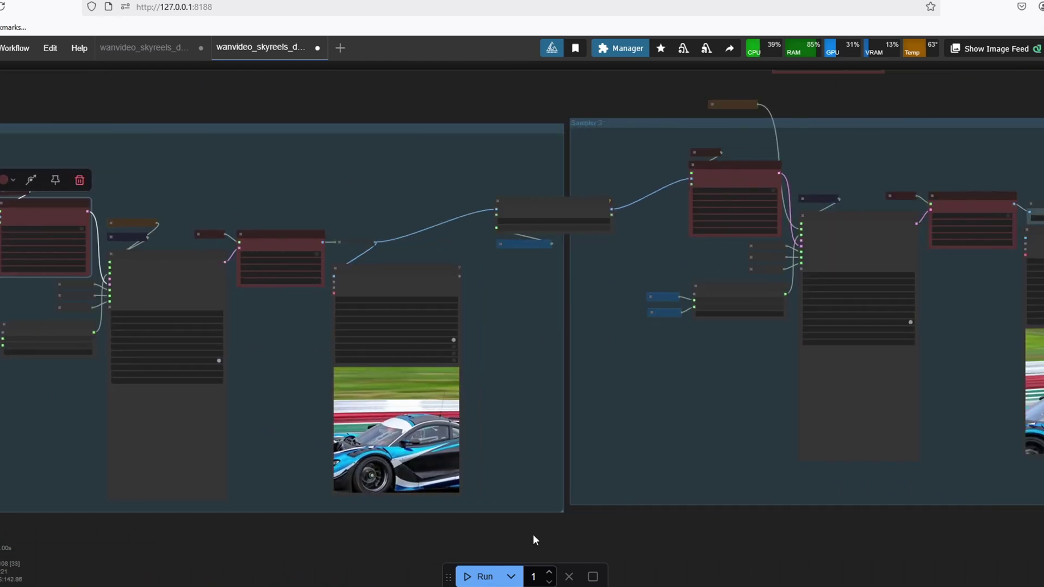
- Box-select the nodes of the Sampler 3 group to point out the third video extension
left_click_drag(845, 547, 487, 540)
scroll(544, 528, "down", 1)
left_click_drag(266, 125, 1014, 515)
scroll(819, 475, "up", 3)
scroll(820, 477, "up", 2)
scroll(745, 517, "down", 7)
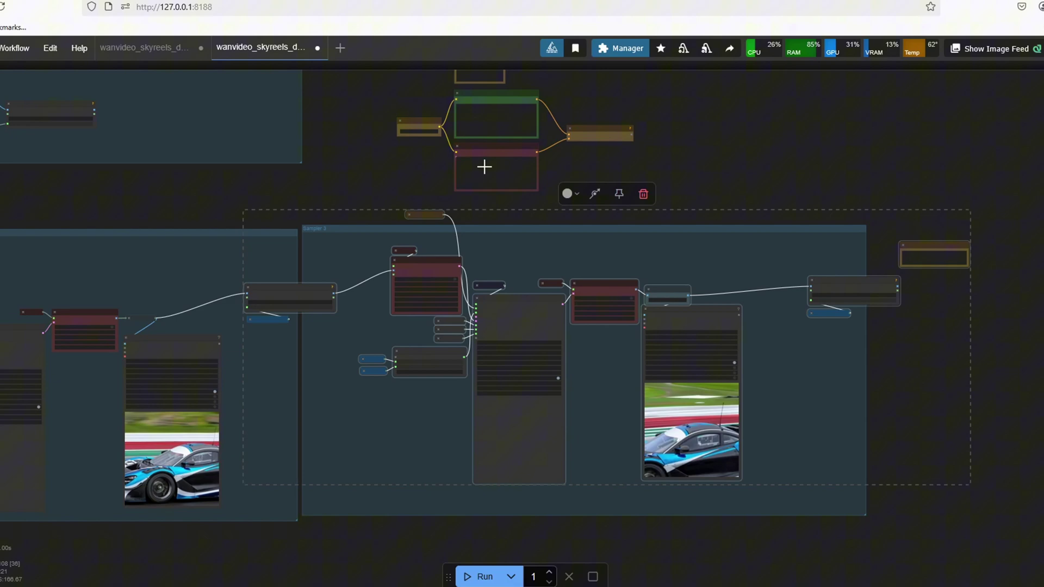
- Examine the group that merges the sampler results with Image Batch Multi and select its final Video Combine node
left_click_drag(300, 122, 763, 387)
scroll(550, 329, "up", 8)
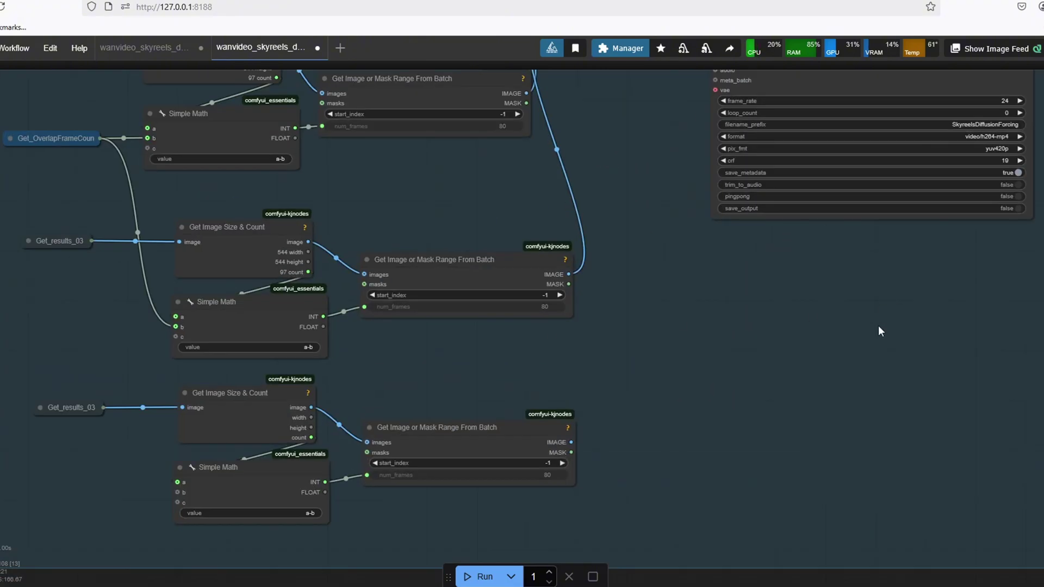
scroll(878, 326, "down", 4)
left_click(870, 159)
scroll(881, 196, "down", 2)
scroll(657, 230, "up", 6)
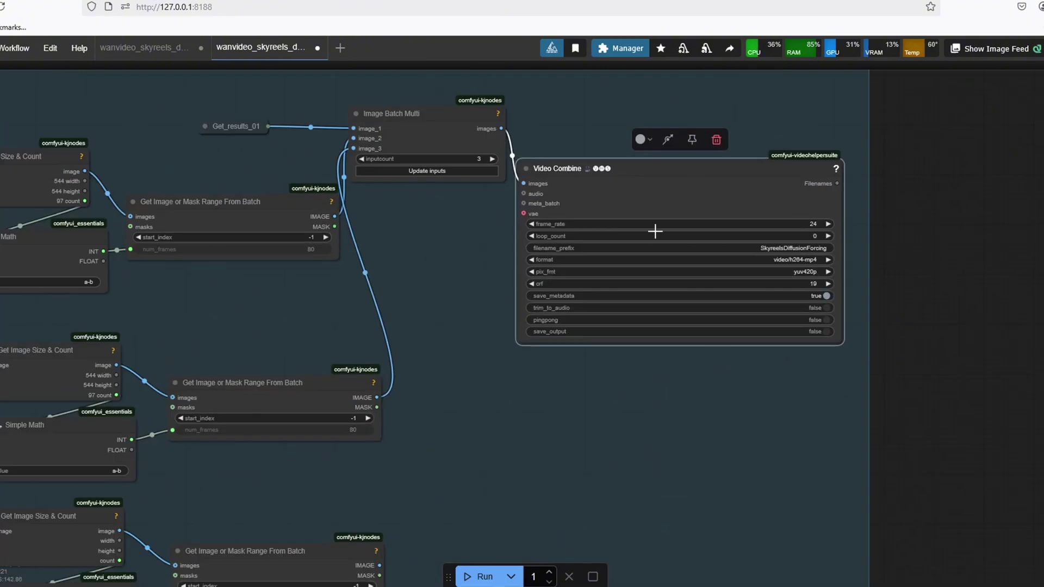
scroll(897, 399, "down", 3)
- Select the Load Image node holding the astronaut picture and review the positive prompt in CLIP Text Encode
left_click_drag(787, 583, 726, 341)
scroll(718, 341, "down", 4)
left_click_drag(642, 474, 616, 295)
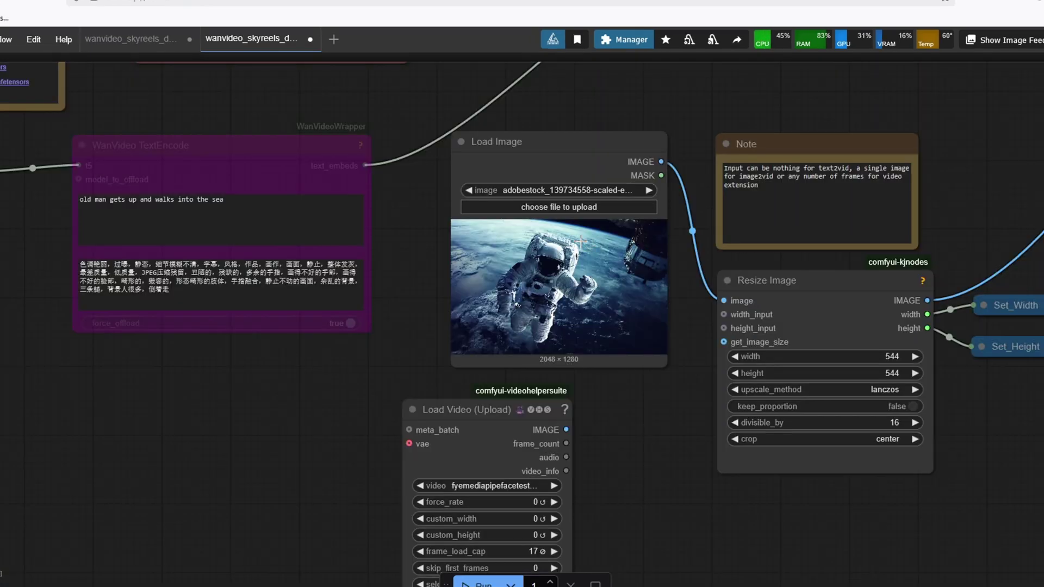
left_click(530, 252)
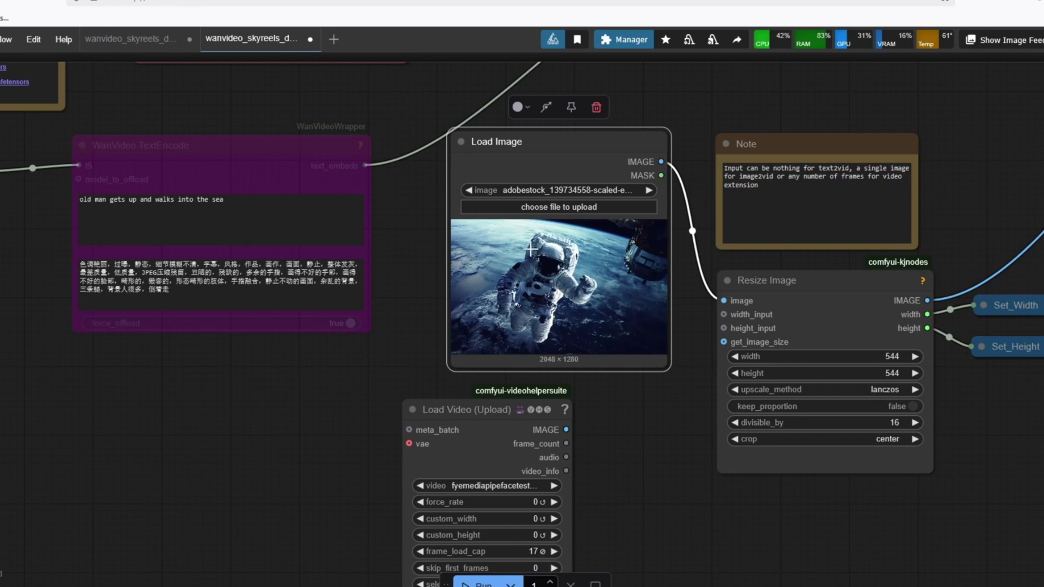
left_click_drag(214, 207, 521, 547)
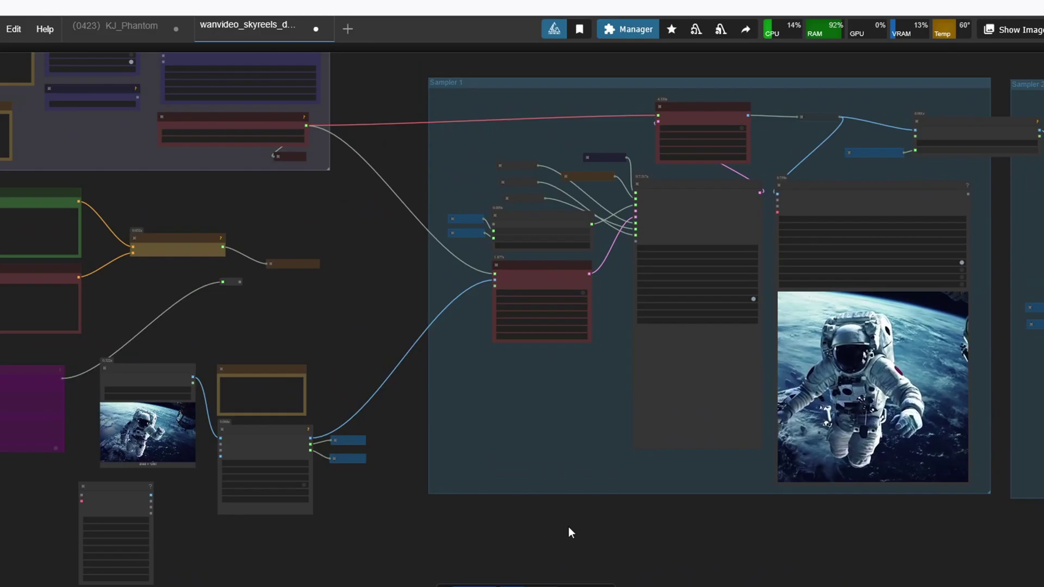
scroll(592, 560, "up", 5)
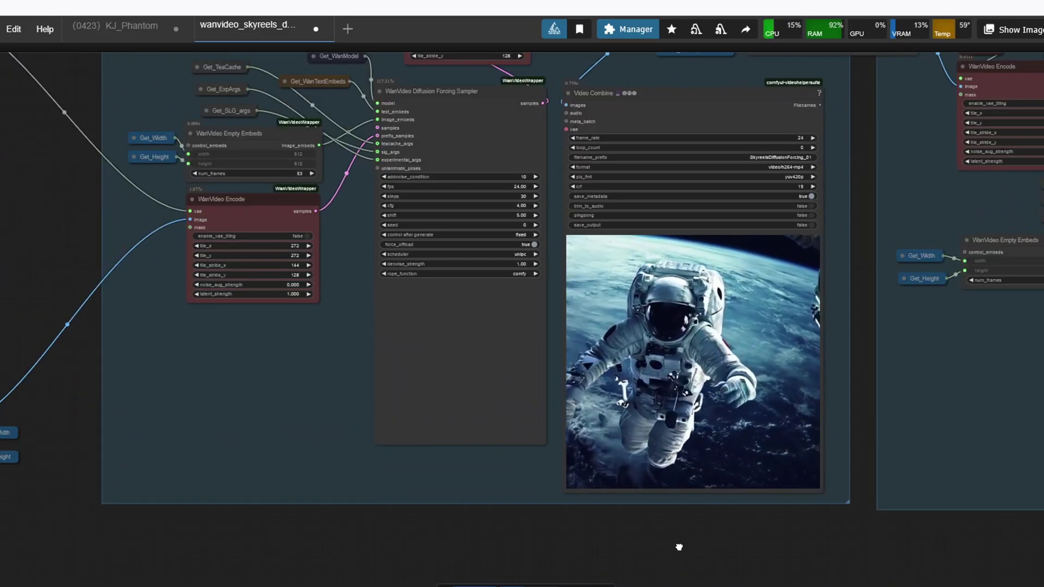
- Review the astronaut clip in Sampler 1's Video Combine node and the prompt execution time in the console
left_click_drag(679, 547, 645, 577)
left_click_drag(807, 416, 672, 419)
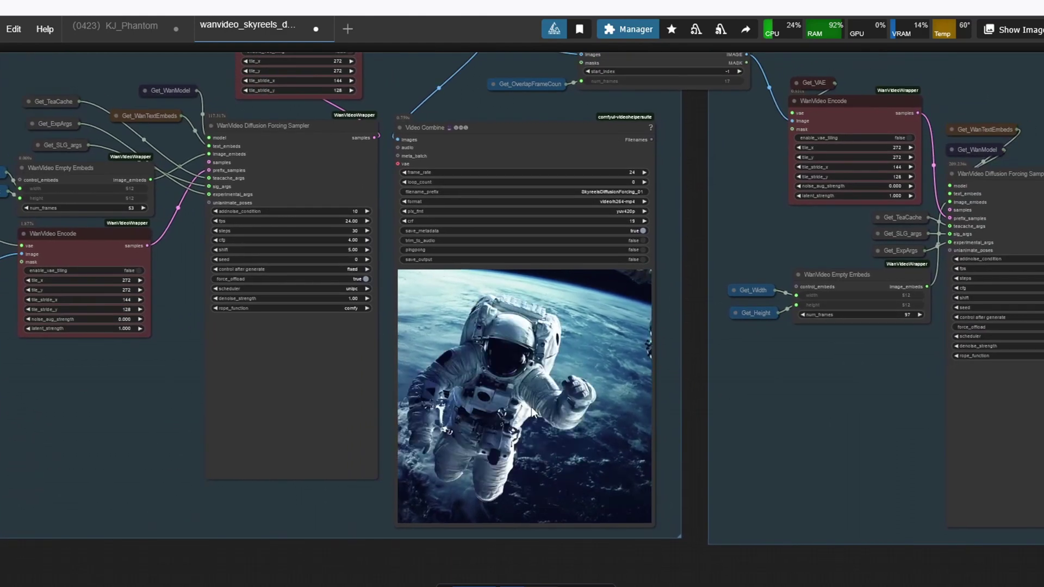
scroll(737, 428, "up", 4)
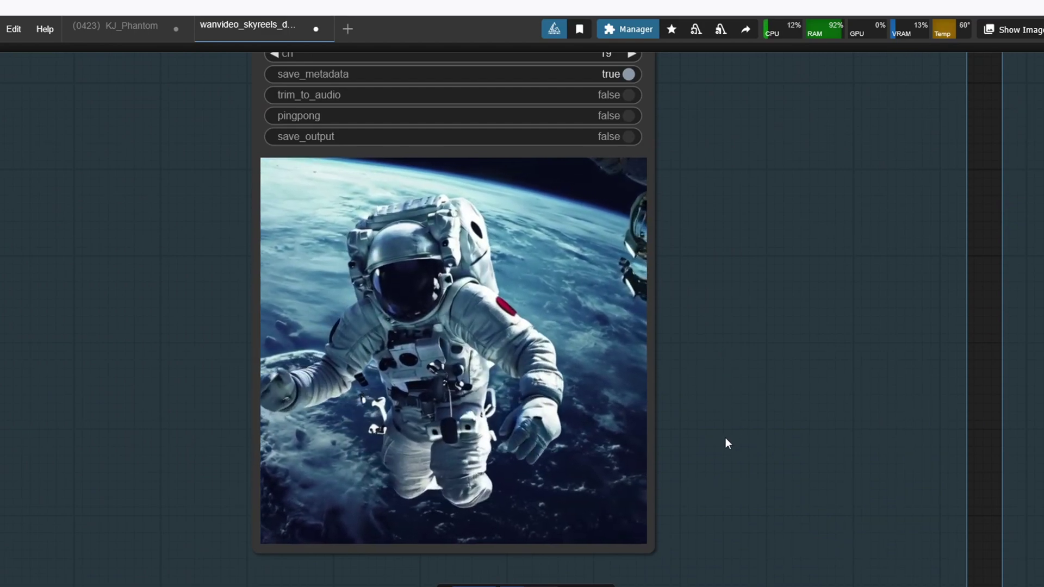
scroll(717, 442, "down", 6)
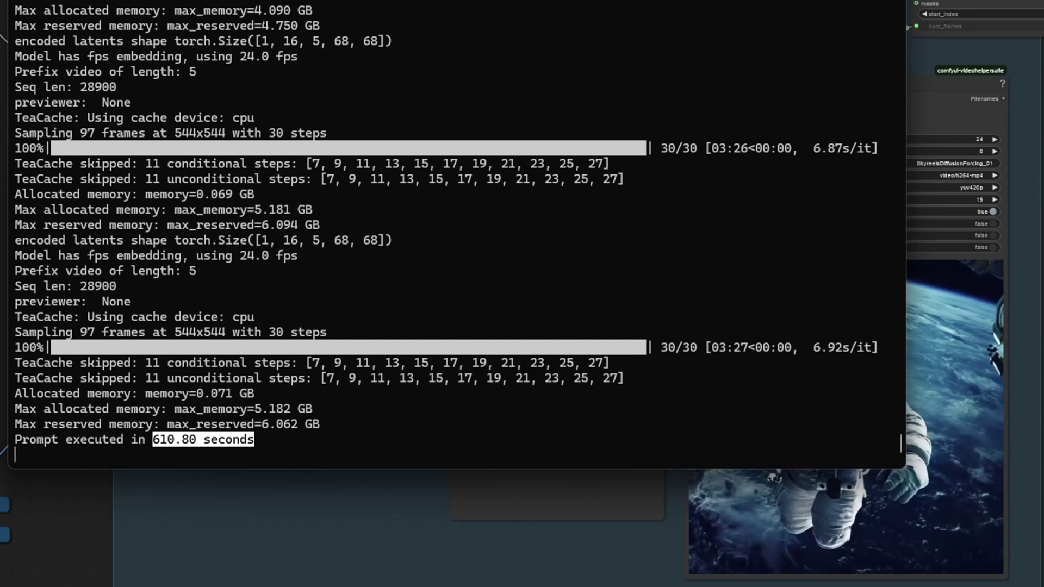
left_click(1020, 443)
left_click_drag(1018, 443, 852, 447)
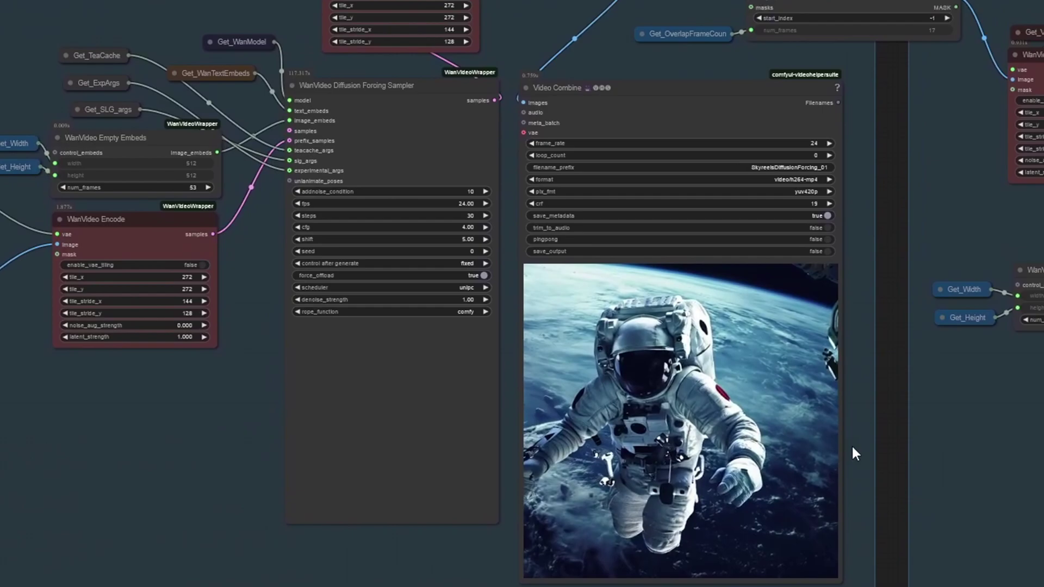
- View the cat picture in Load Image, switch to the Claude chat and highlight the running-cat prompt
scroll(924, 454, "up", 8)
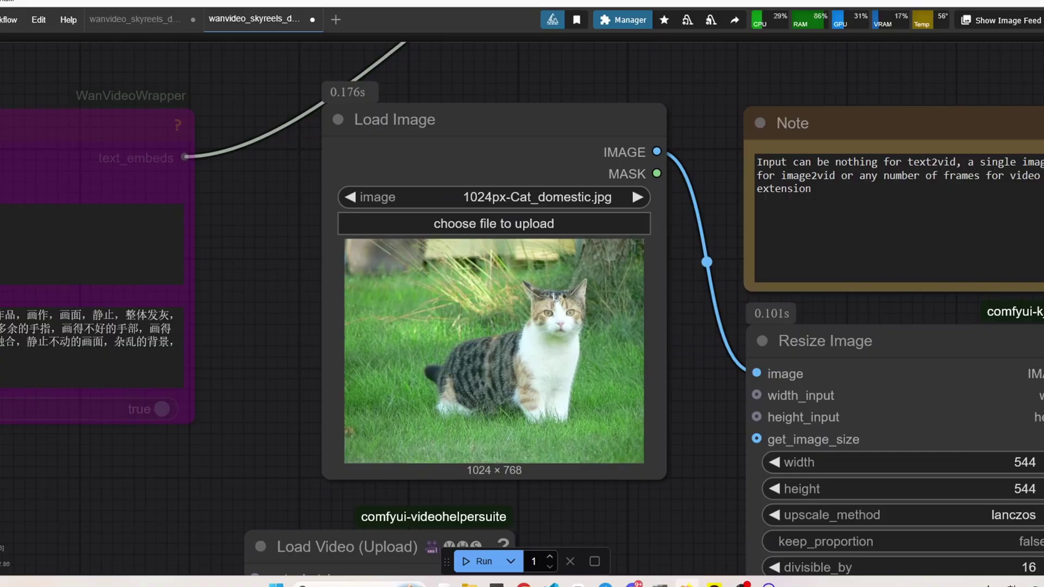
left_click_drag(344, 236, 743, 418)
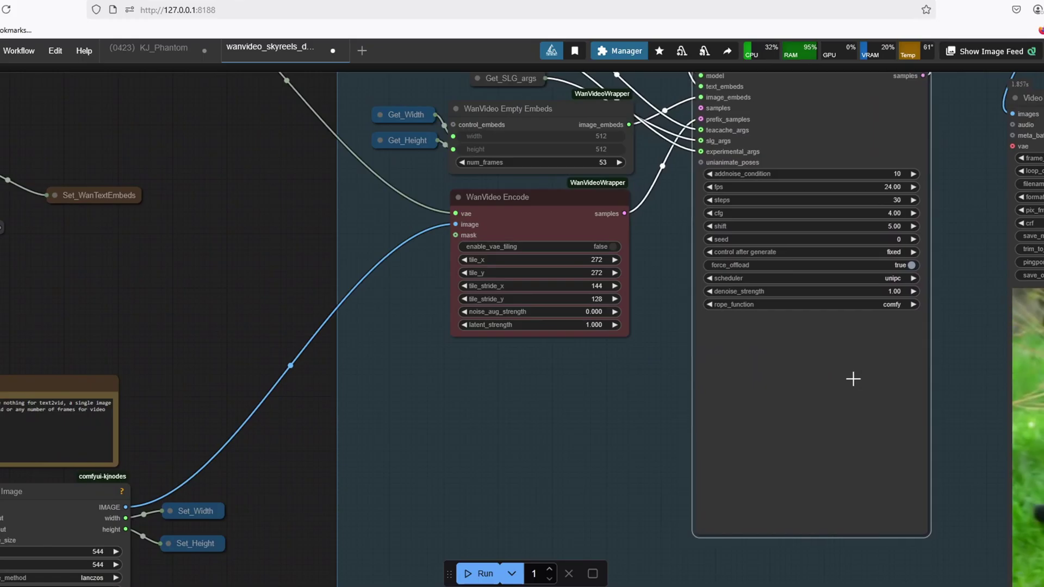
- Switch back to ComfyUI and review the running-cat clip in Sampler 1's Video Combine node
scroll(716, 391, "up", 3)
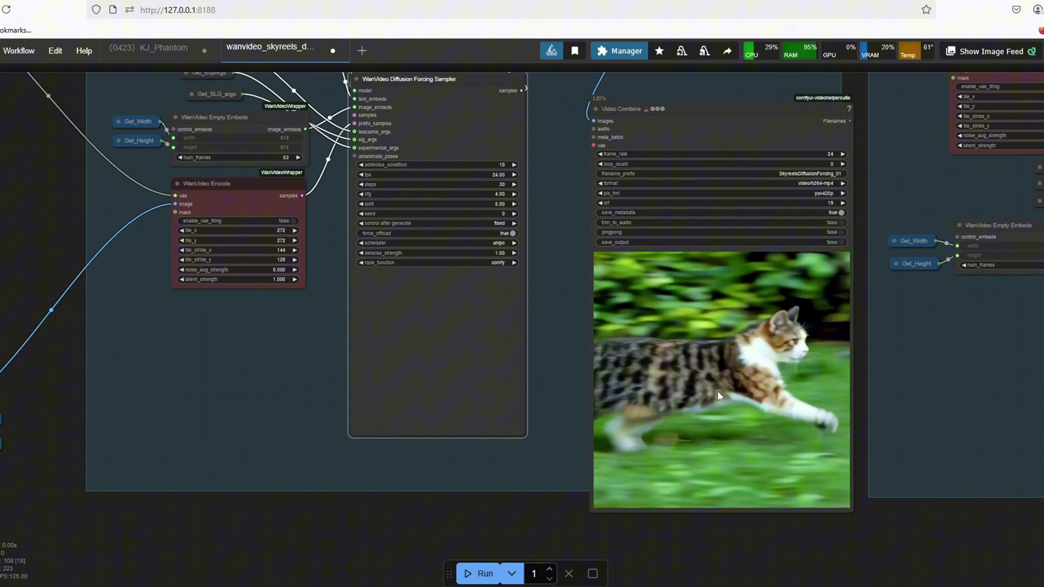
left_click_drag(941, 391, 788, 419)
scroll(723, 425, "down", 3)
left_click(661, 443)
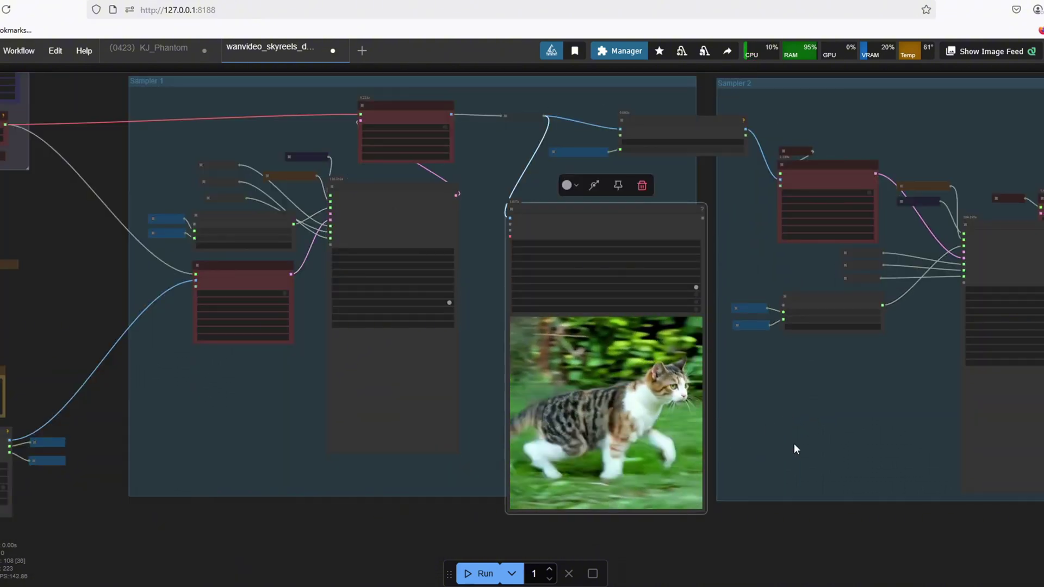
- Review the extended cat clip in Sampler 2 and compare it with the Sampler 1 clip
left_click_drag(851, 411, 616, 462)
scroll(616, 462, "down", 3)
left_click_drag(969, 455, 828, 420)
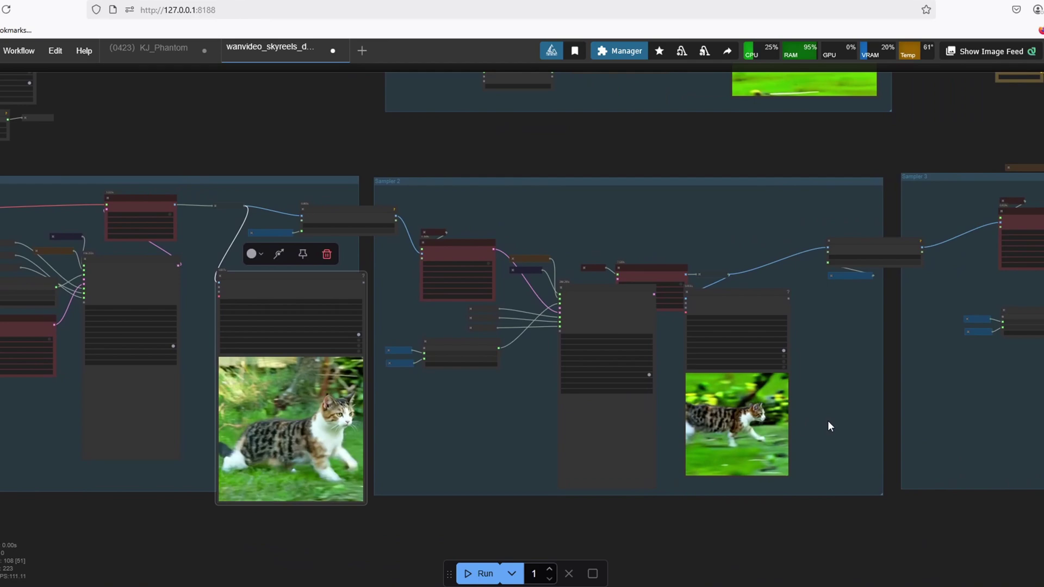
scroll(843, 415, "up", 3)
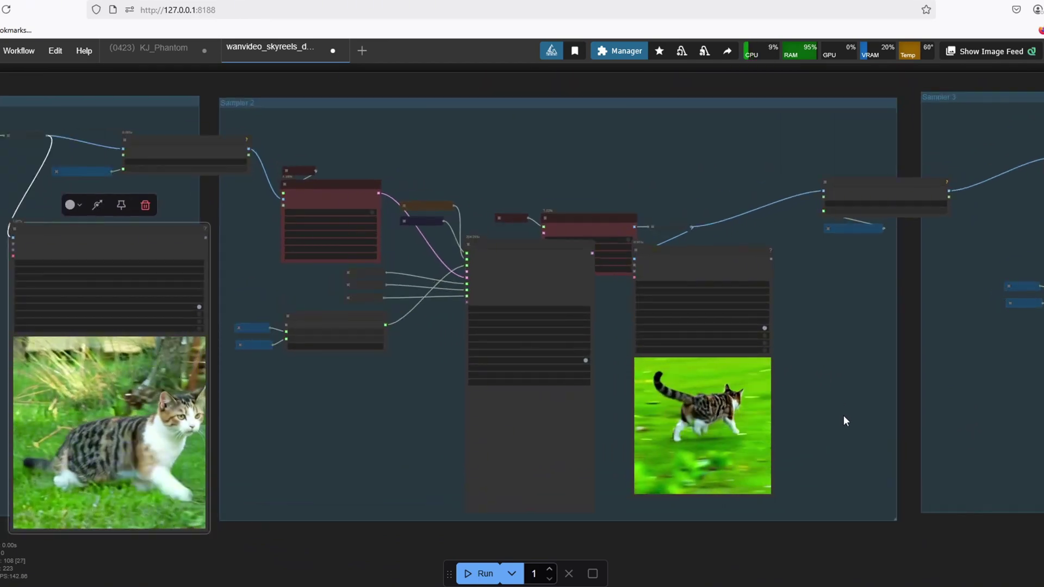
scroll(831, 435, "down", 4)
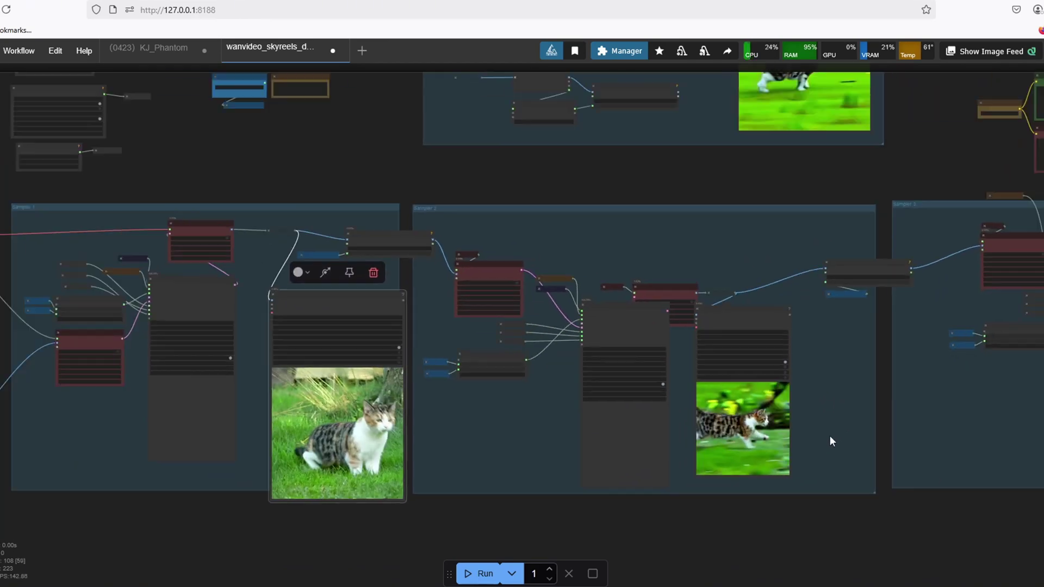
- Review Sampler 3's cat clip and the full merged cat video in the final Video Combine node
left_click_drag(1032, 430, 637, 433)
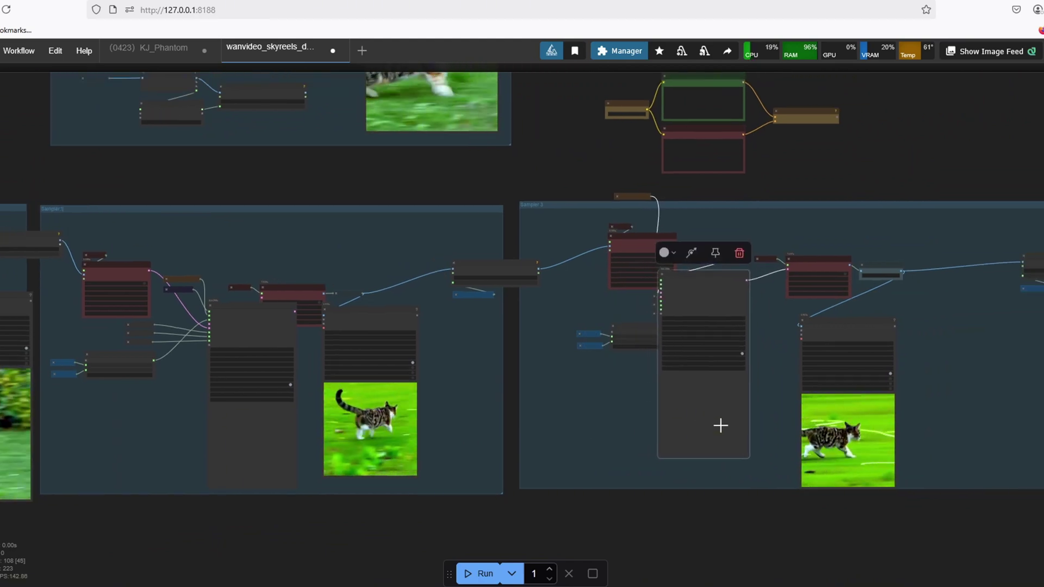
scroll(955, 479, "up", 5)
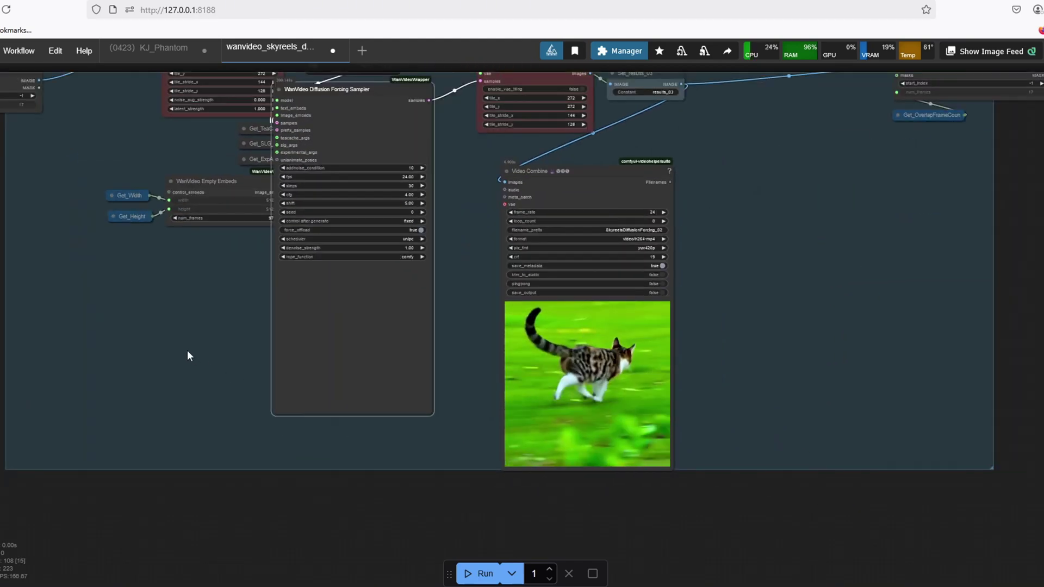
left_click_drag(163, 265, 597, 494)
left_click_drag(523, 163, 861, 584)
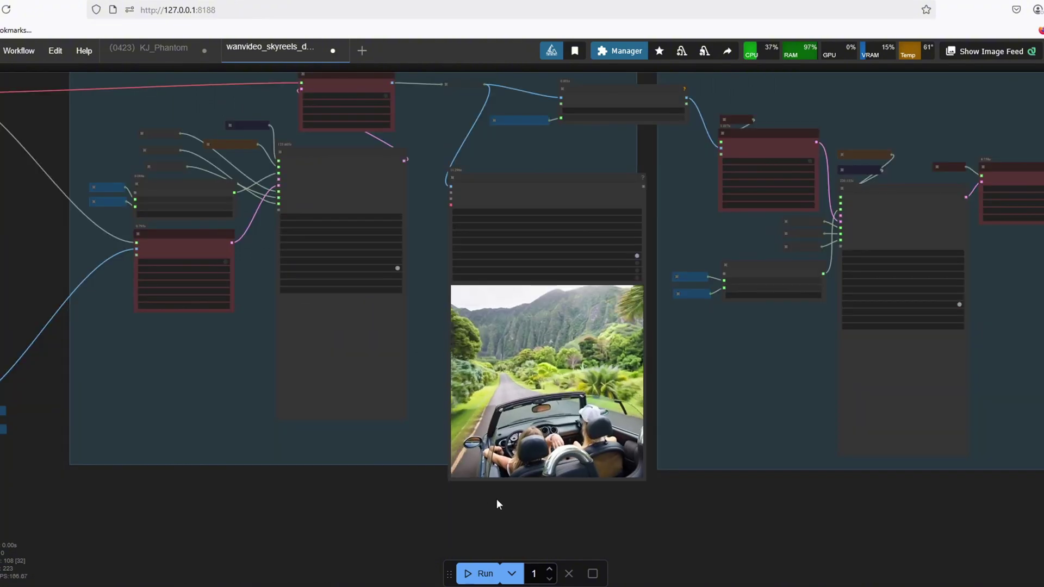
scroll(620, 506, "up", 6)
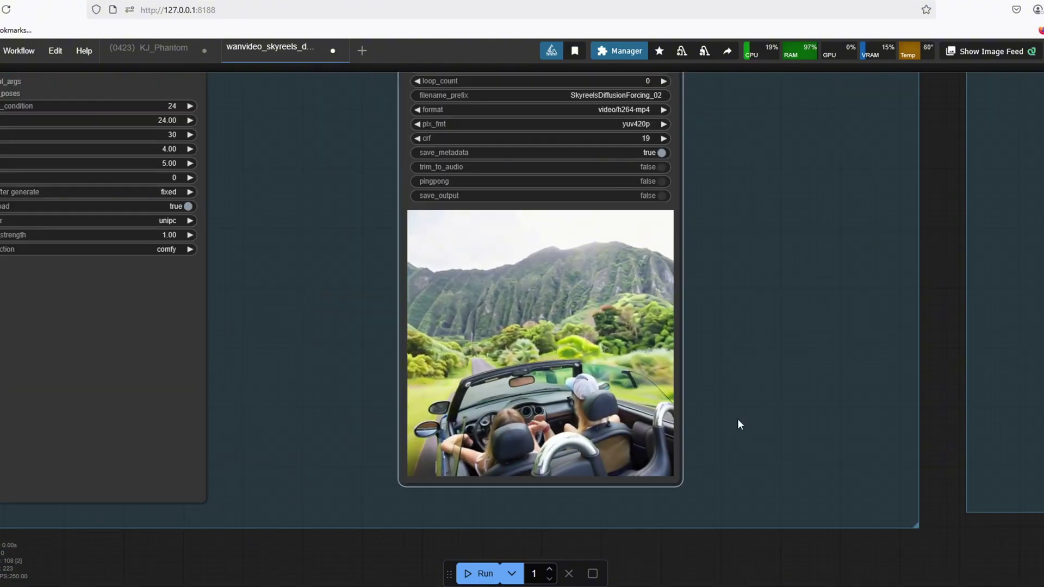
- Review the convertible clip in Sampler 2 and the clips of the woman in a denim jacket across the samplers
scroll(892, 419, "down", 3)
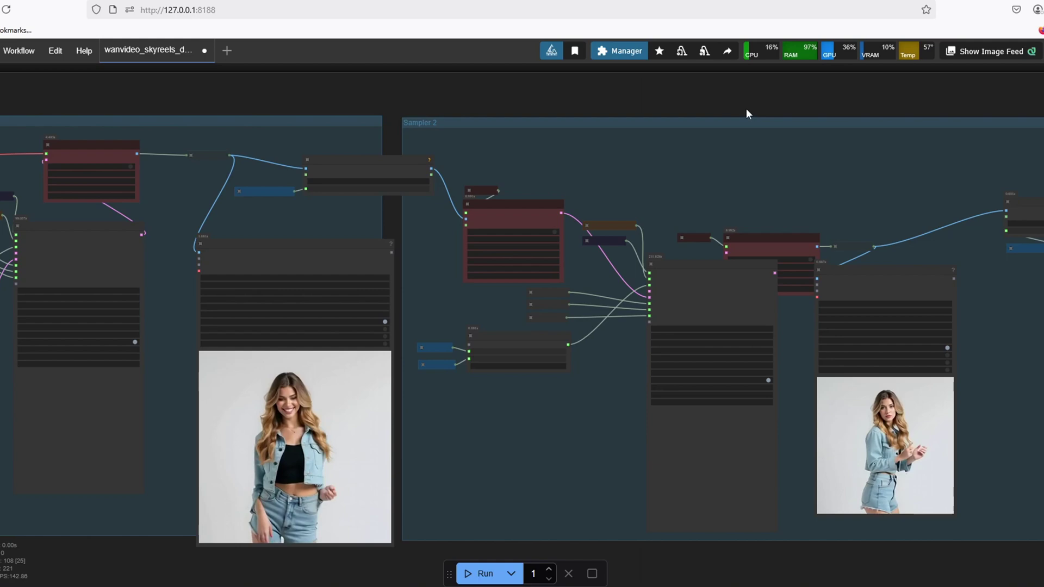
left_click_drag(759, 107, 334, 89)
scroll(833, 390, "up", 6)
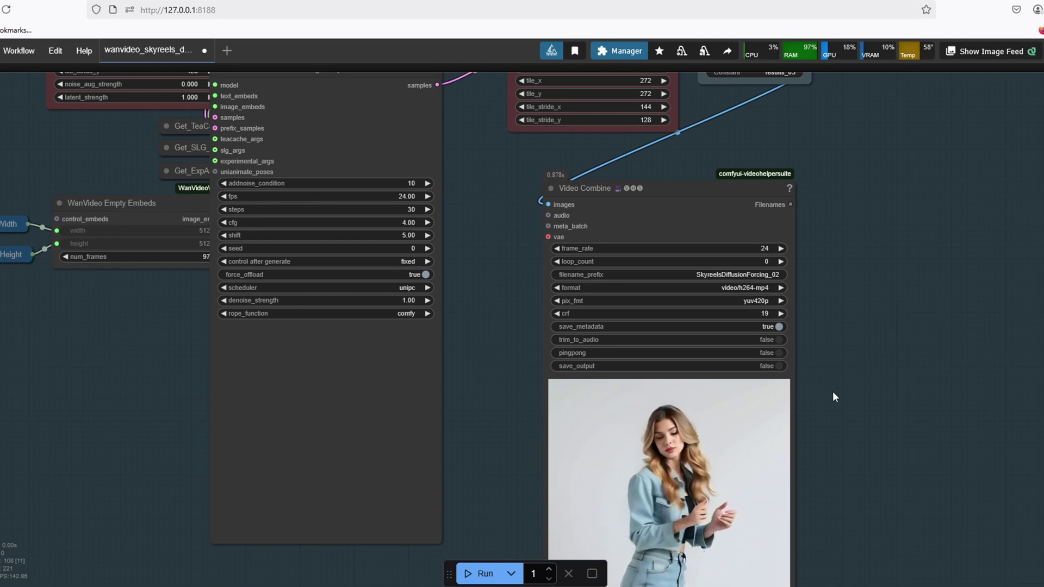
scroll(835, 397, "down", 3)
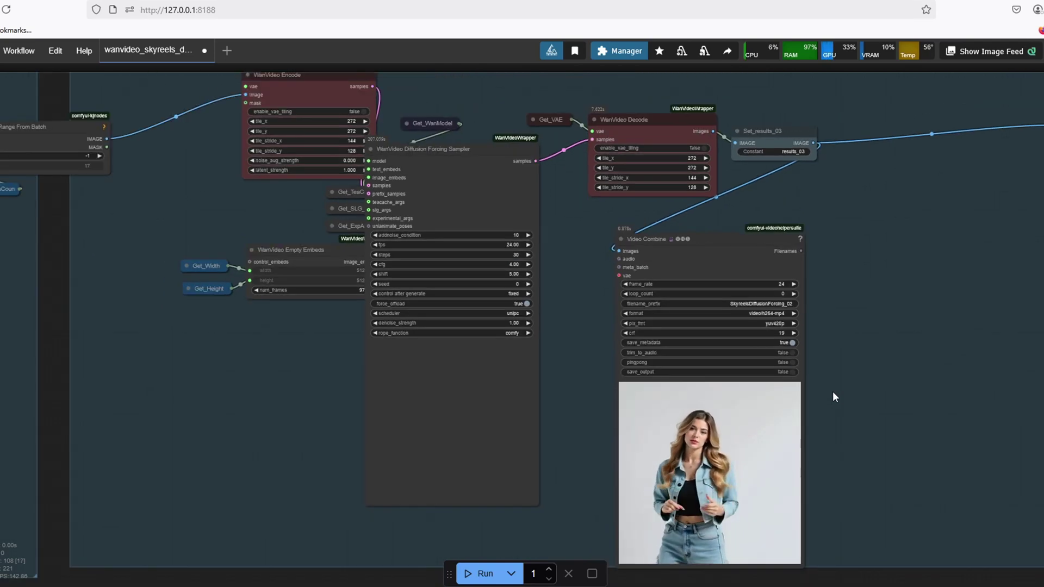